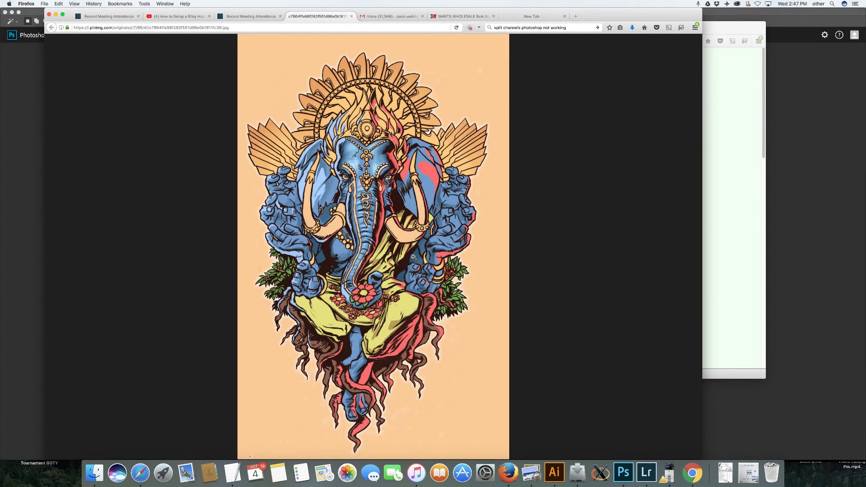
Copy the elephant deity artwork from the browser page to the clipboard.
left_click(413, 258)
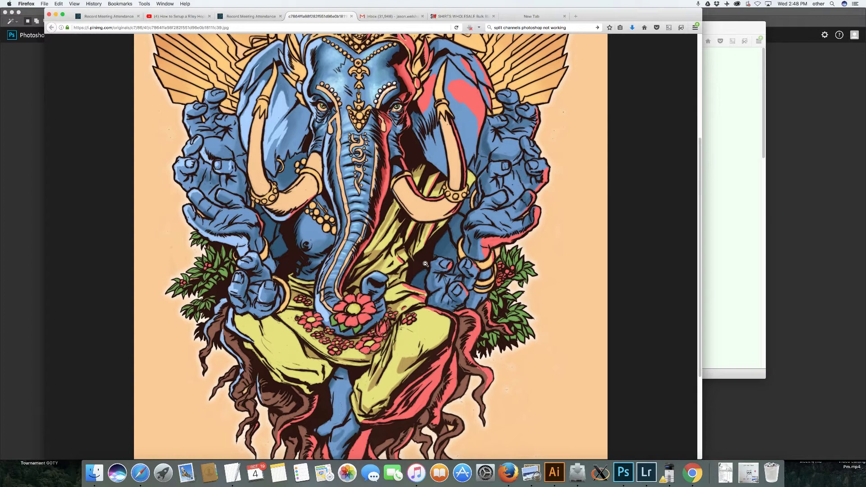
right_click(449, 258)
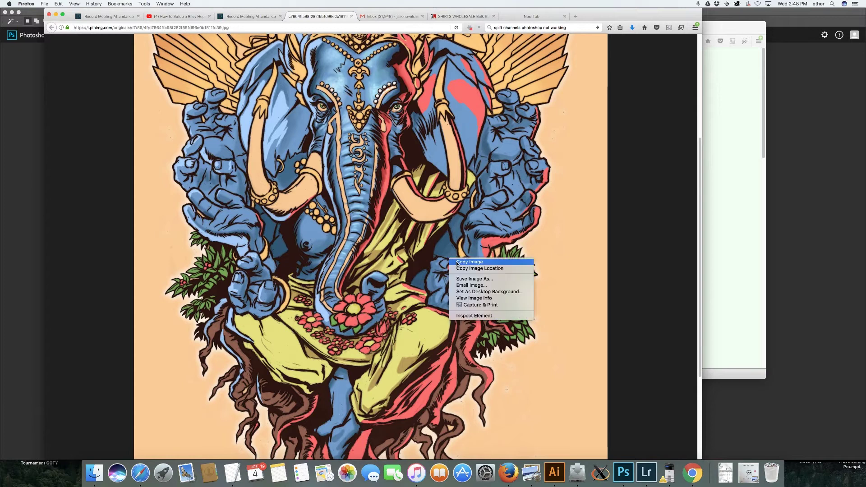
left_click(462, 261)
Switch to Photoshop and paste the copied artwork into a new document.
key("super+Tab")
left_click(62, 3)
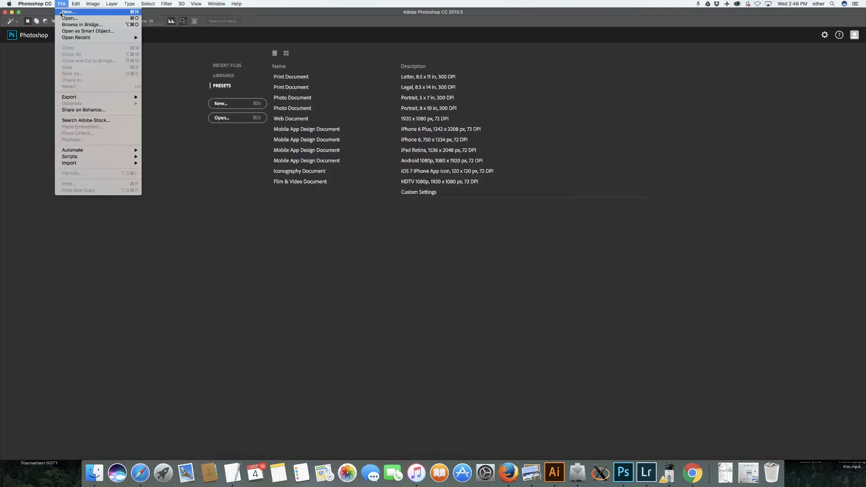
left_click(68, 12)
key("Return")
left_click(76, 3)
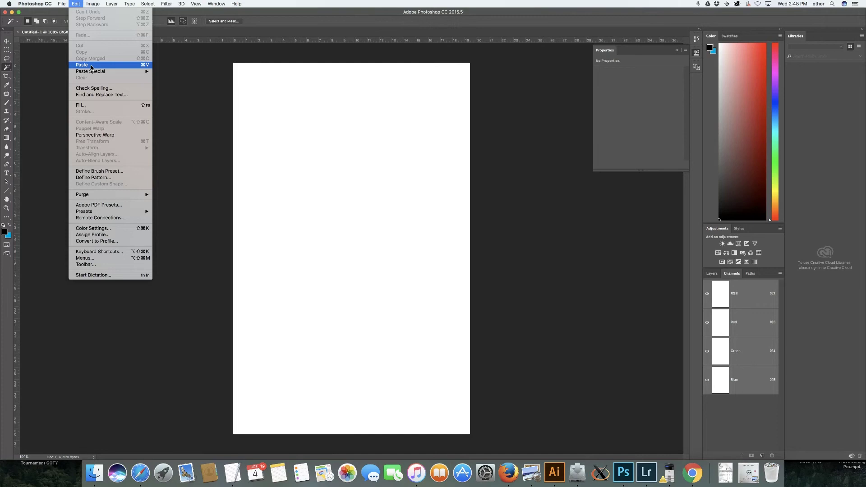
left_click(91, 66)
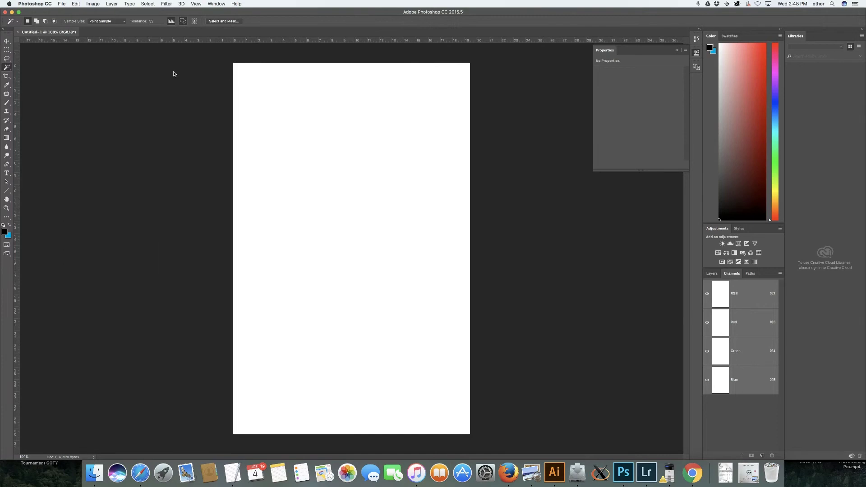
Select the peach background around the artwork with the Magic Wand, delete it and clear the selection.
left_click(9, 69)
left_click(27, 74)
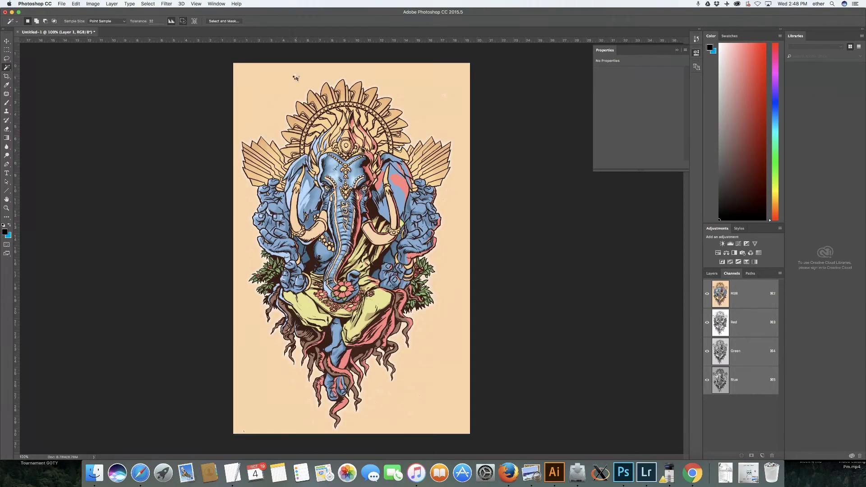
left_click(296, 77)
key("Delete")
left_click(148, 4)
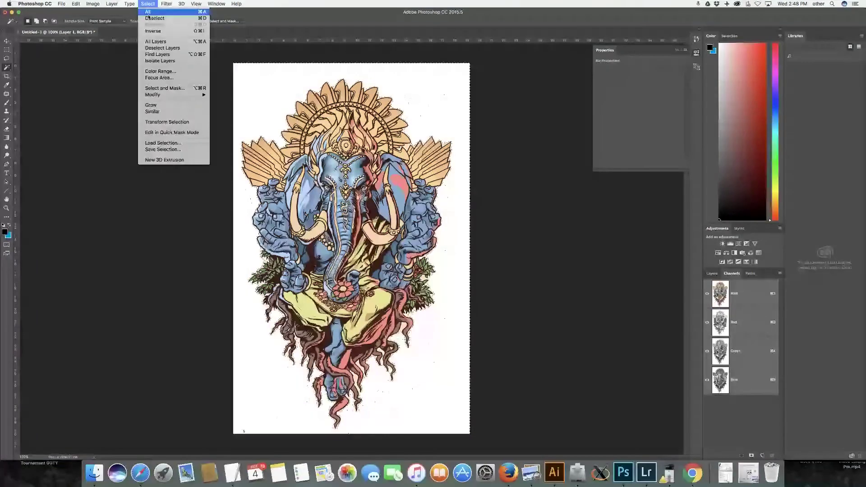
left_click(149, 19)
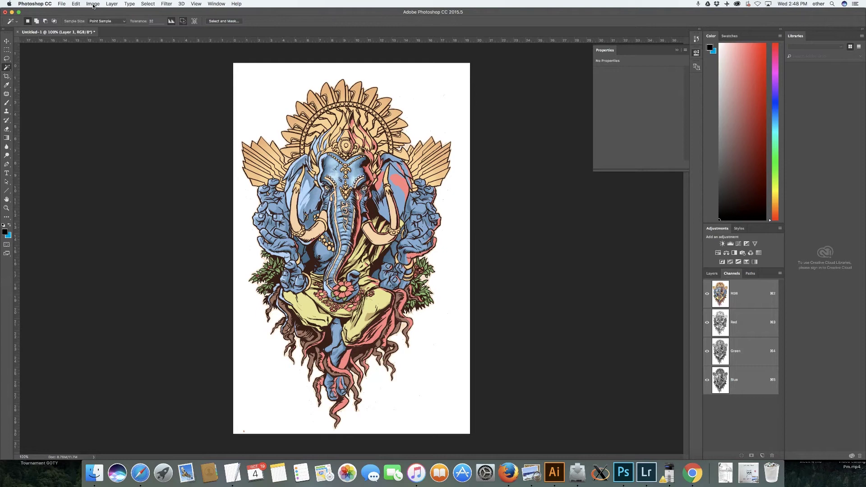
Resize the image to a height of 16 inches at a resolution of 300 pixels per inch.
left_click(93, 4)
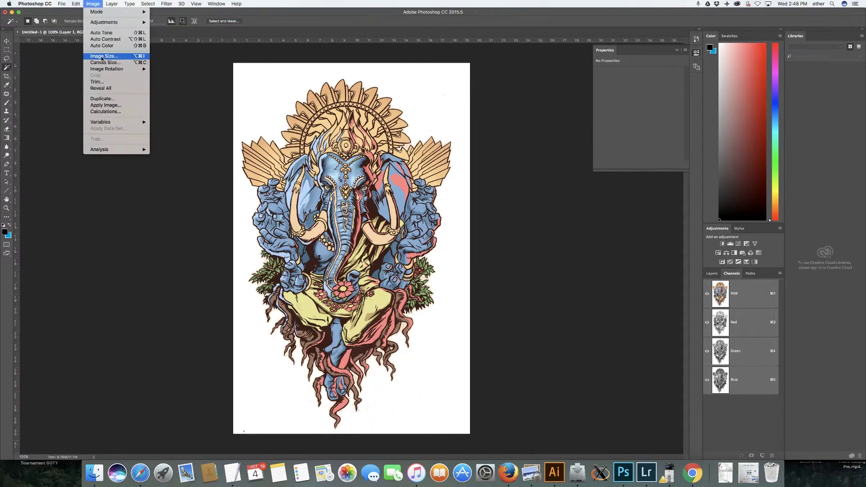
left_click(108, 58)
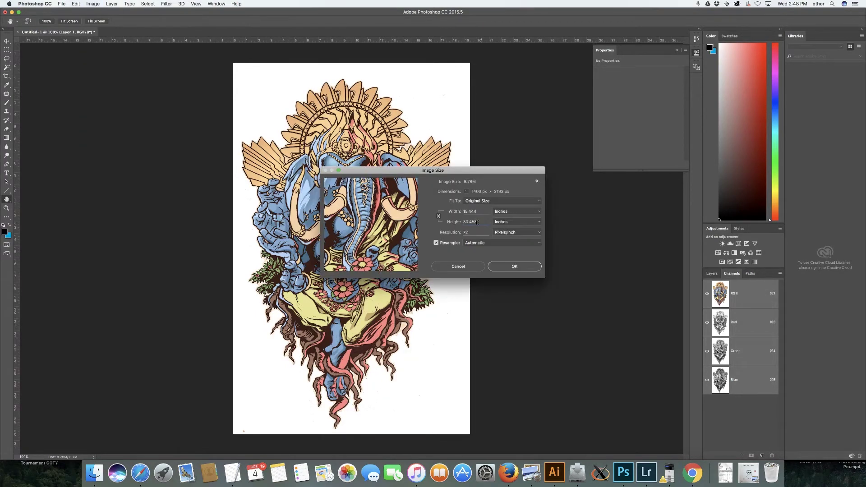
left_click_drag(478, 222, 459, 221)
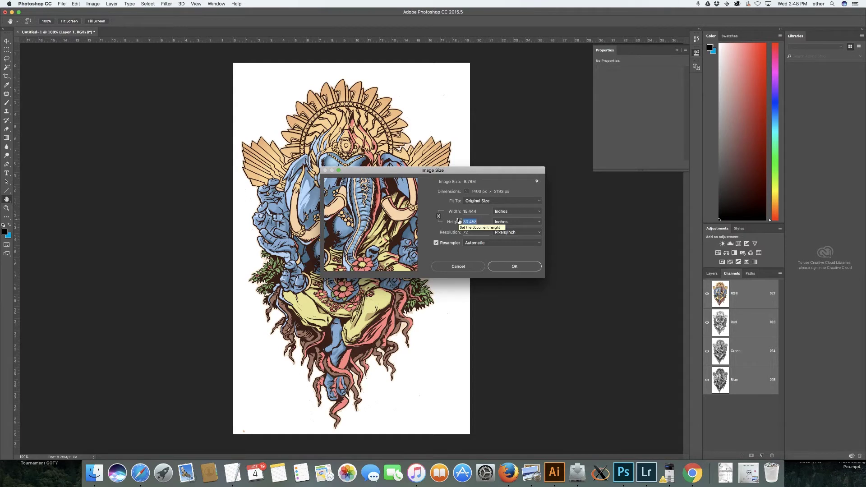
type("16")
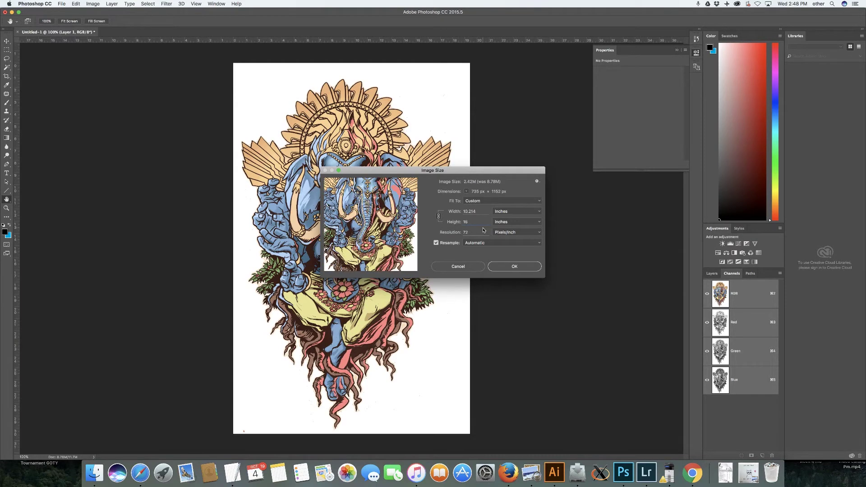
left_click_drag(479, 232, 459, 232)
type("3")
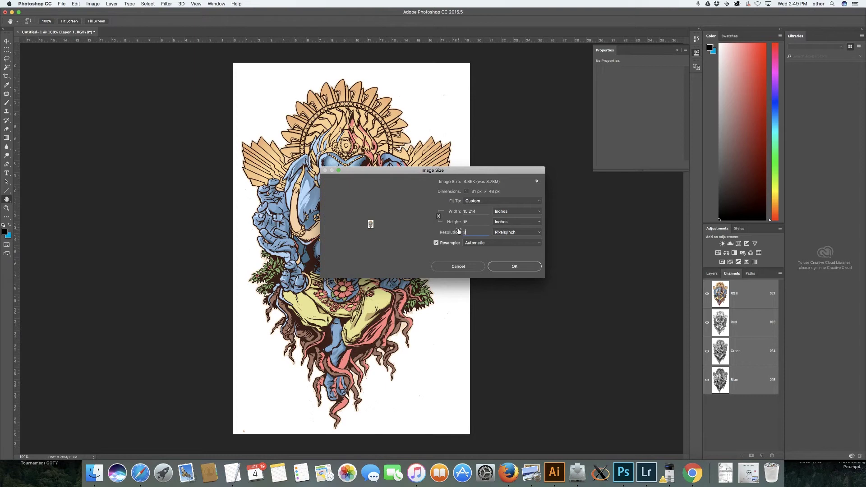
type("00")
left_click(505, 264)
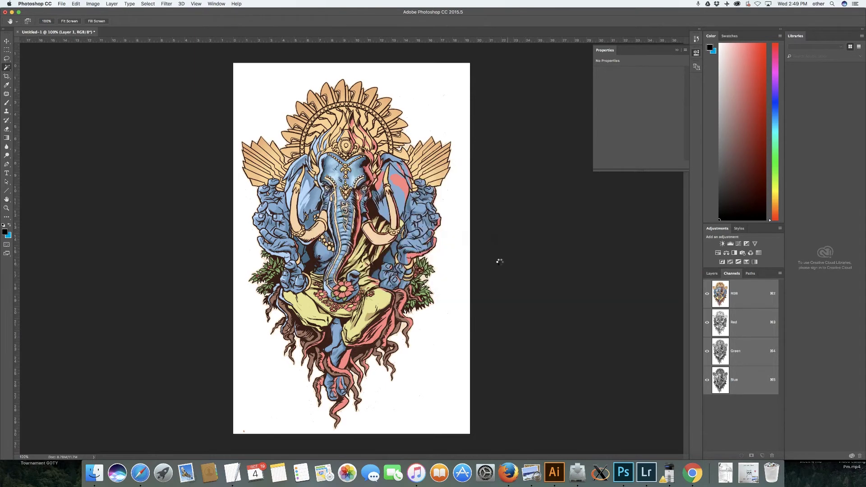
Convert the document to CMYK Color mode, flattening the image.
left_click(89, 5)
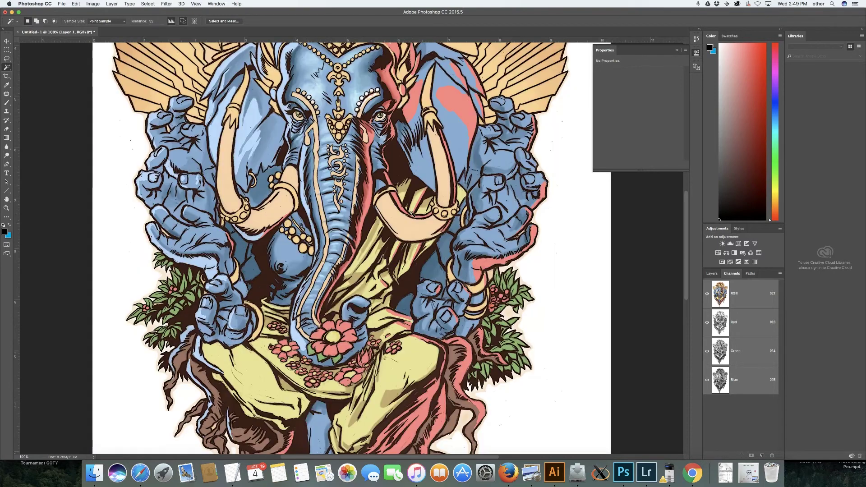
left_click(93, 4)
mouse_move(95, 13)
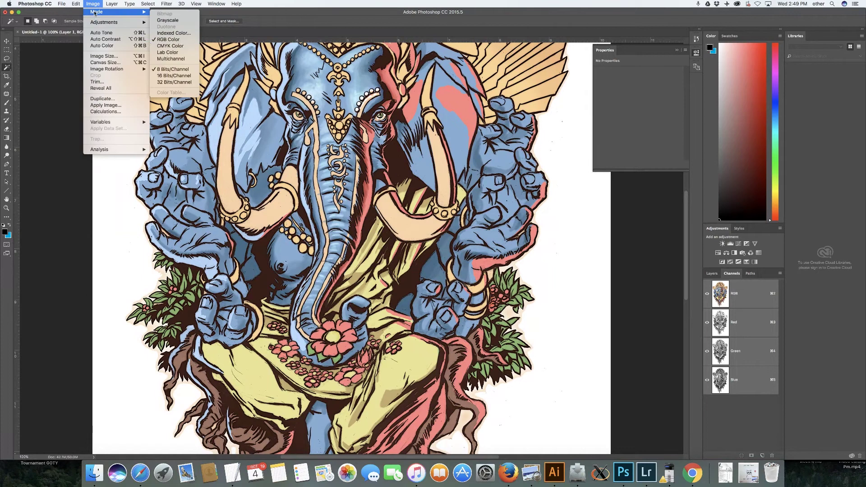
left_click(187, 46)
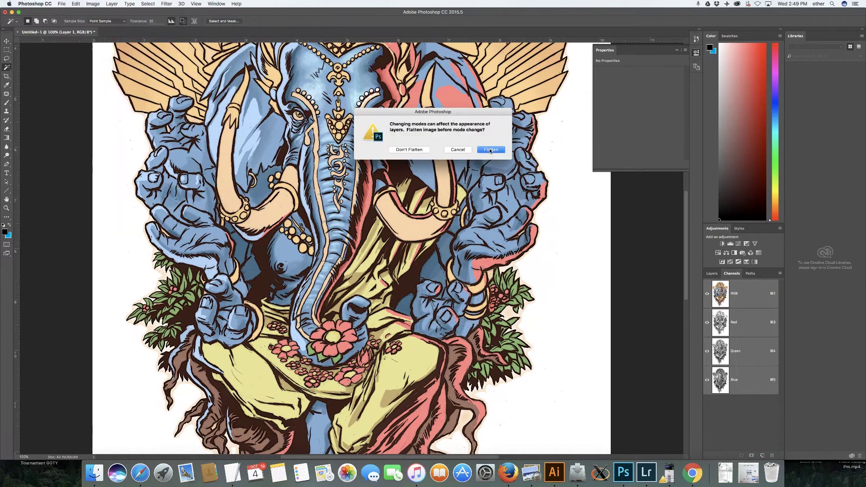
left_click(491, 149)
left_click(488, 165)
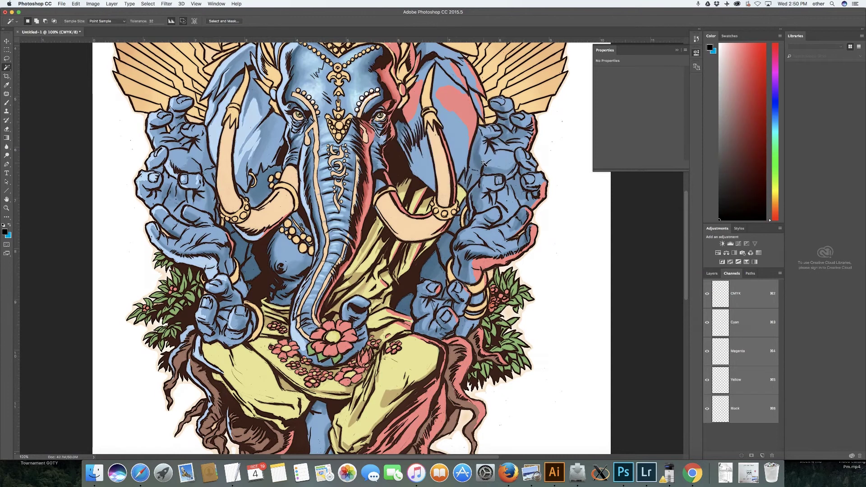
left_click(693, 473)
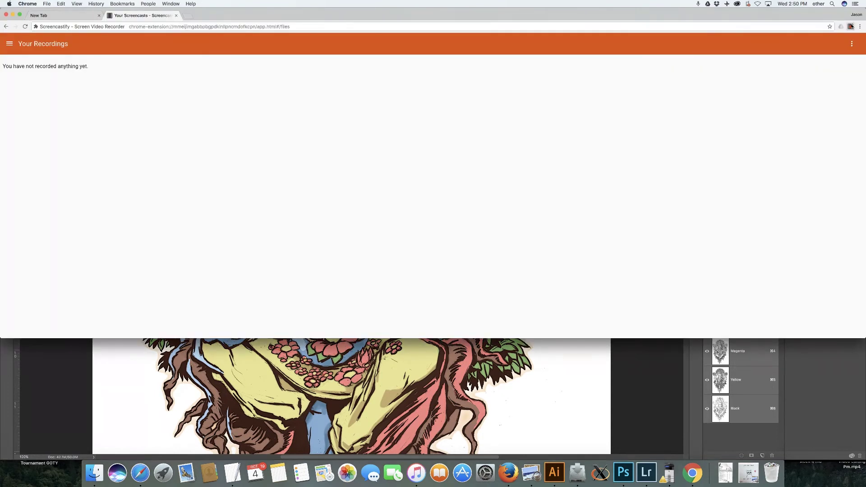
left_click(637, 359)
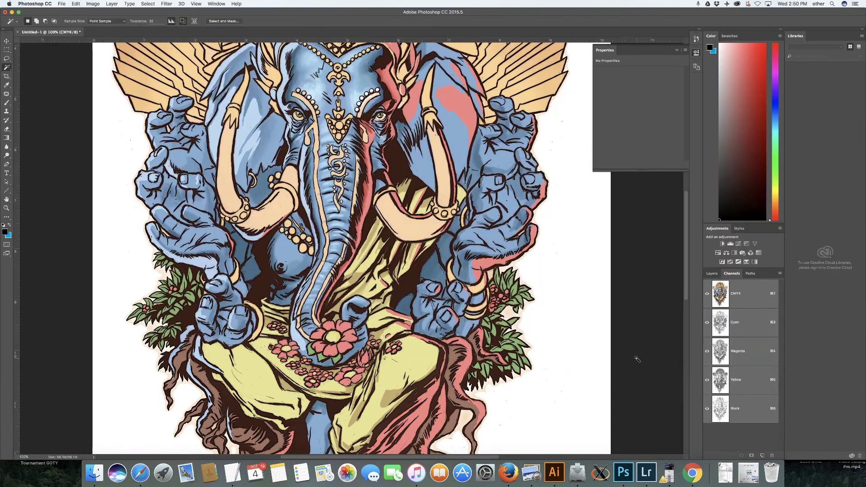
Split the CMYK channels of the flattened artwork into separate grayscale documents.
left_click(713, 274)
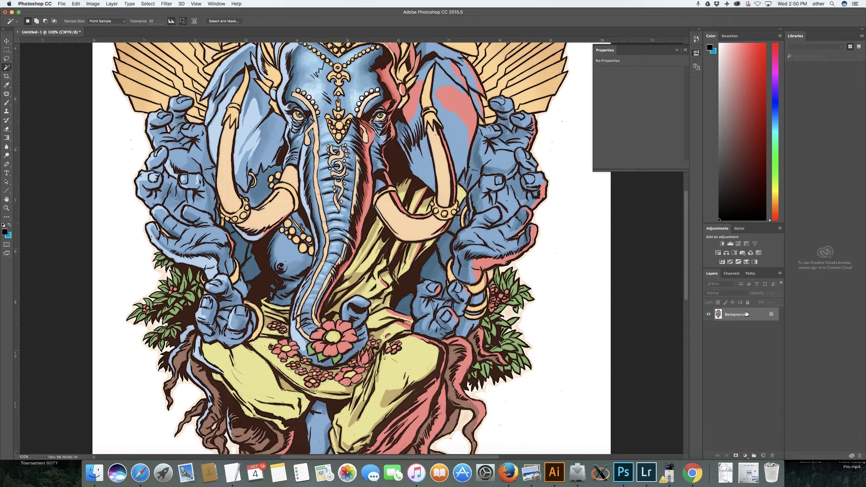
left_click(732, 274)
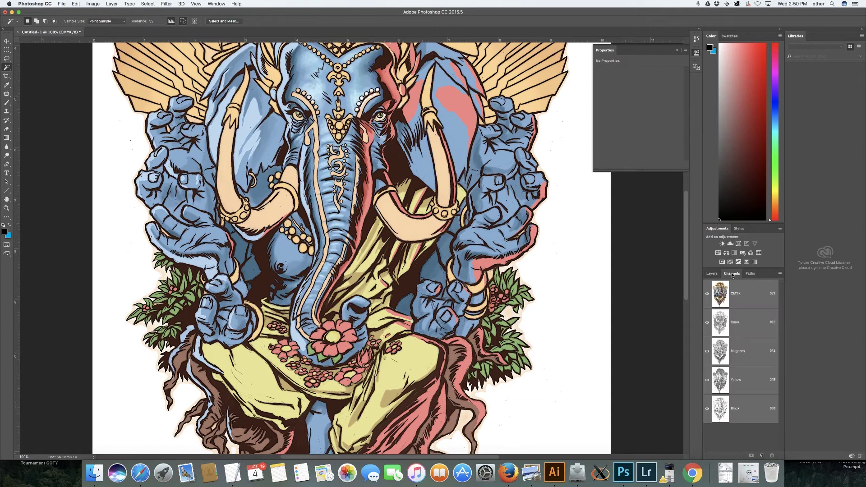
left_click(780, 274)
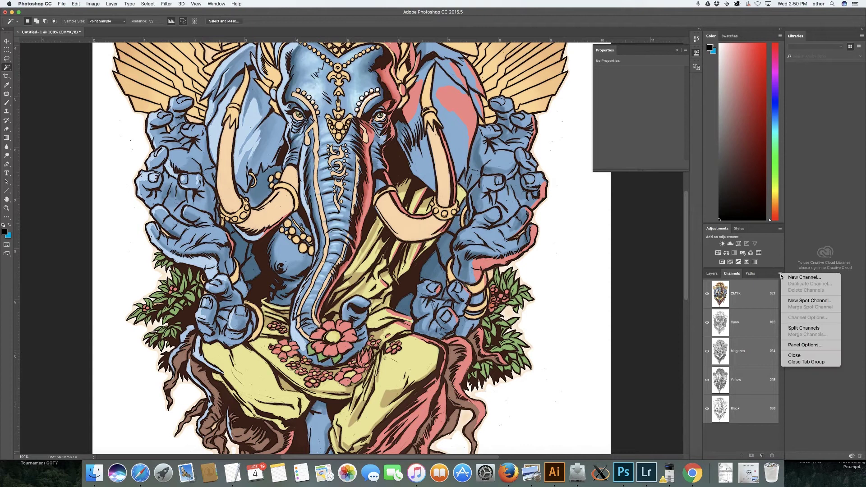
left_click(802, 331)
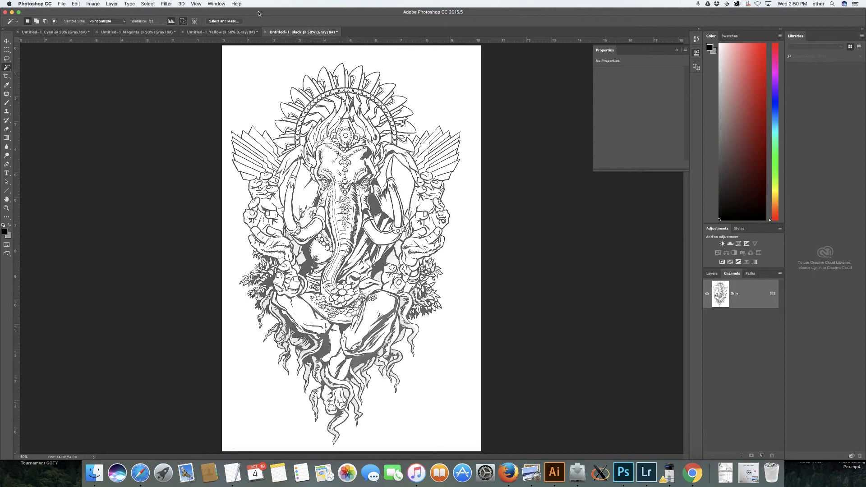
left_click_drag(259, 13, 279, 14)
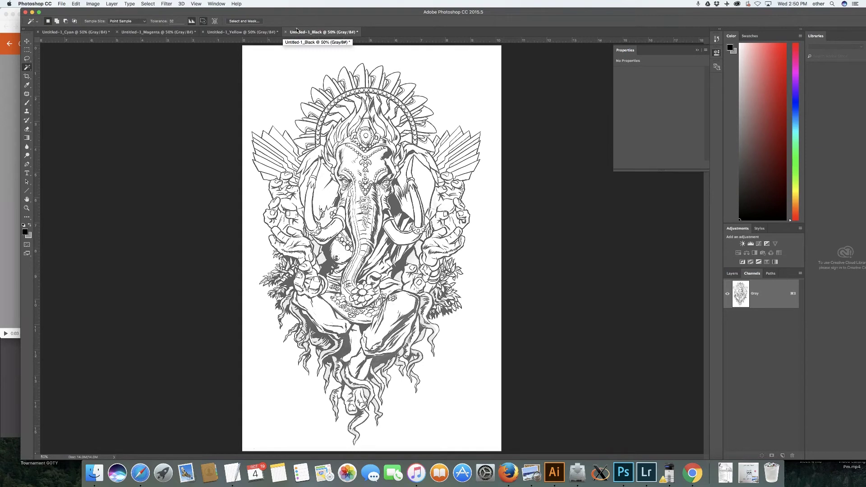
Save the black channel document to the Desktop as Untitled-1_Black.psd, replacing the existing file.
left_click(61, 4)
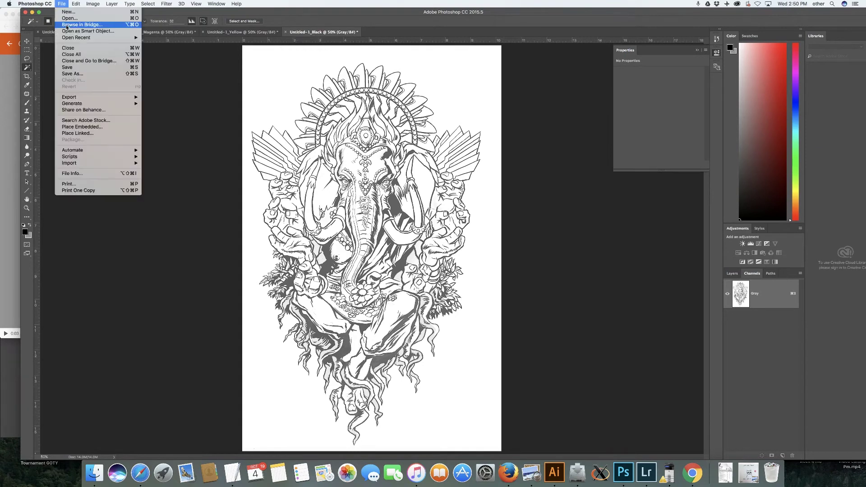
left_click(78, 74)
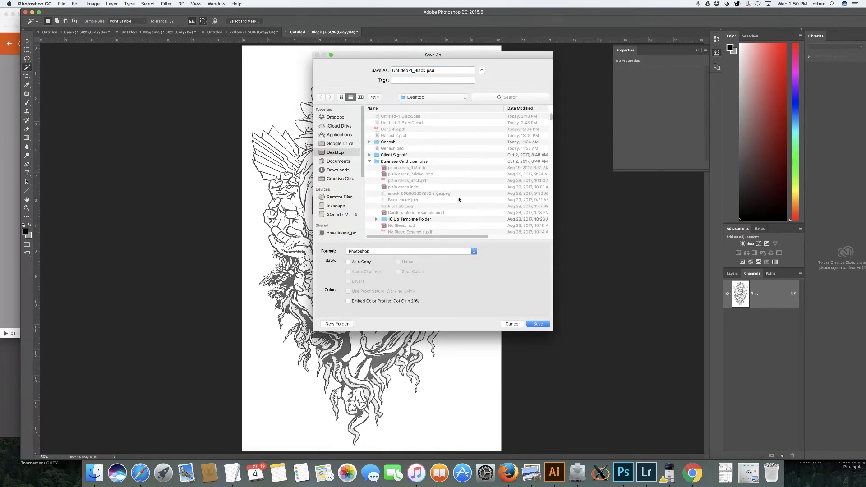
left_click(539, 323)
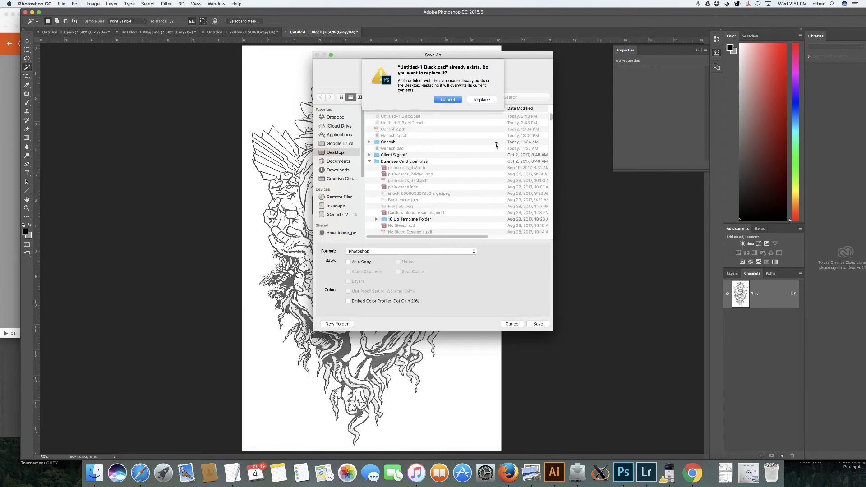
left_click(480, 100)
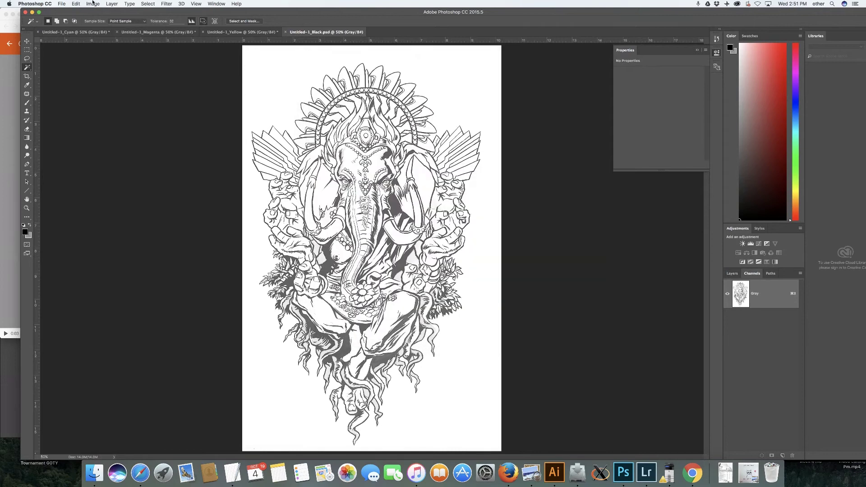
Save a second version of the black channel document as Untitled-1_Black2.psd, replacing the existing file.
left_click(62, 4)
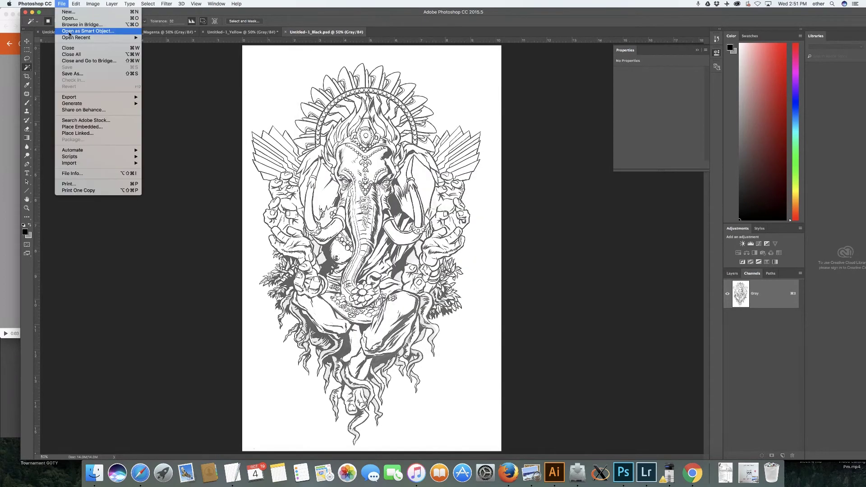
left_click(82, 74)
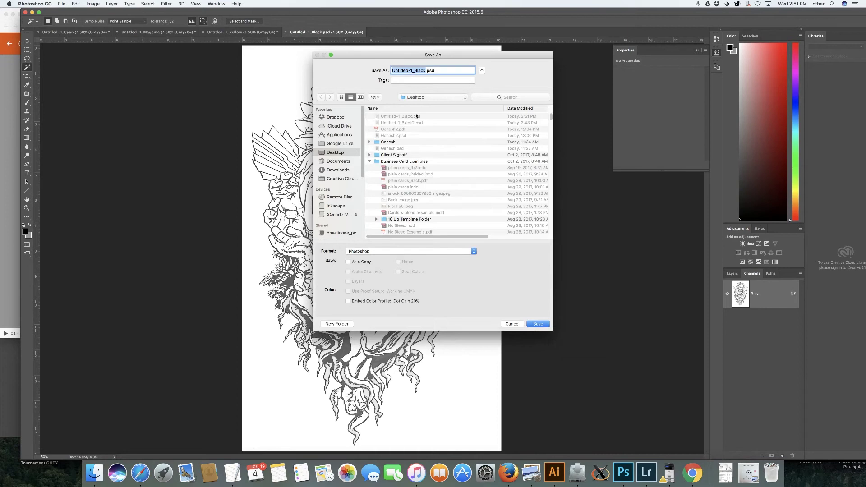
key("Right")
type("2")
left_click(537, 325)
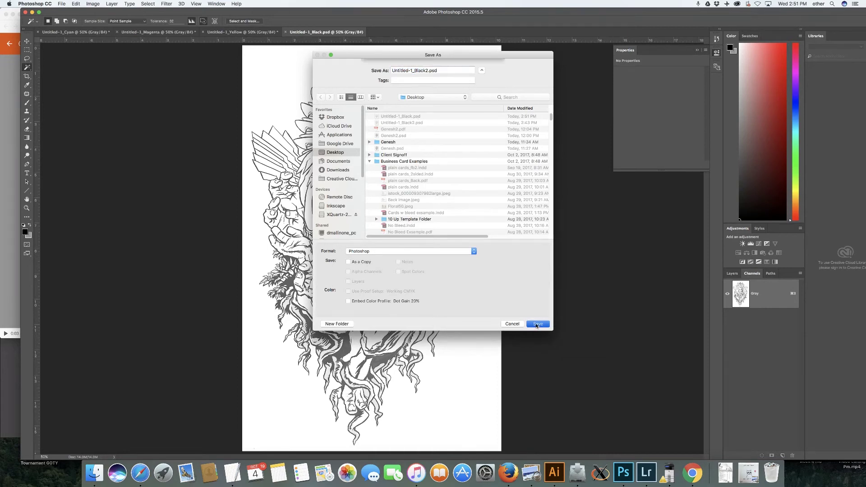
left_click(495, 103)
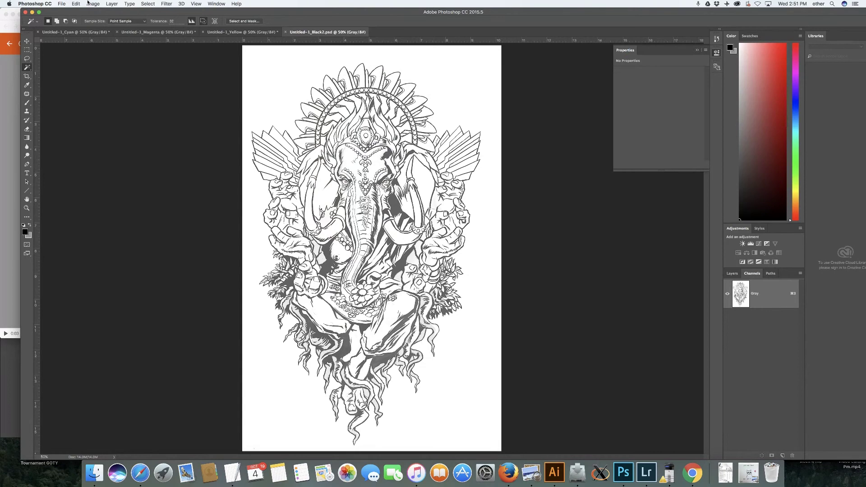
Open Untitled-1_Black.psd from the Desktop alongside the second black version.
left_click(61, 4)
left_click(65, 18)
double_click(403, 114)
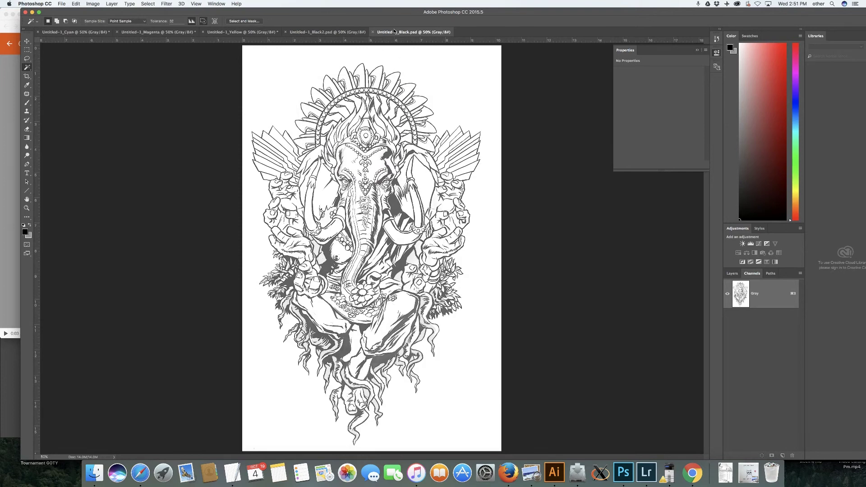
Apply a Threshold adjustment to Untitled-1_Black.psd, raising the threshold level slightly to turn its gray line work solid black.
left_click(92, 4)
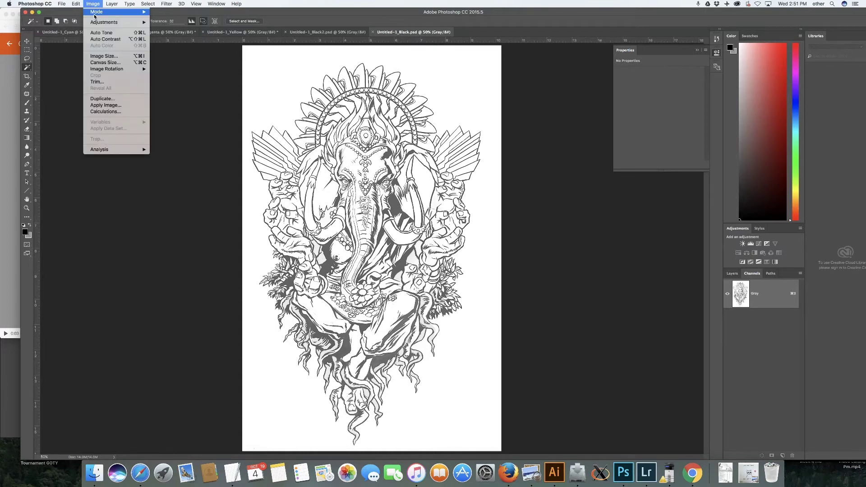
mouse_move(97, 16)
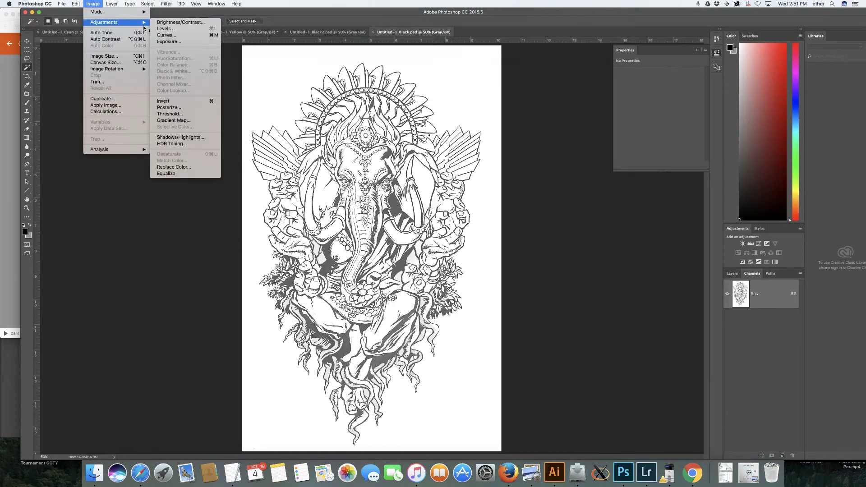
left_click(190, 115)
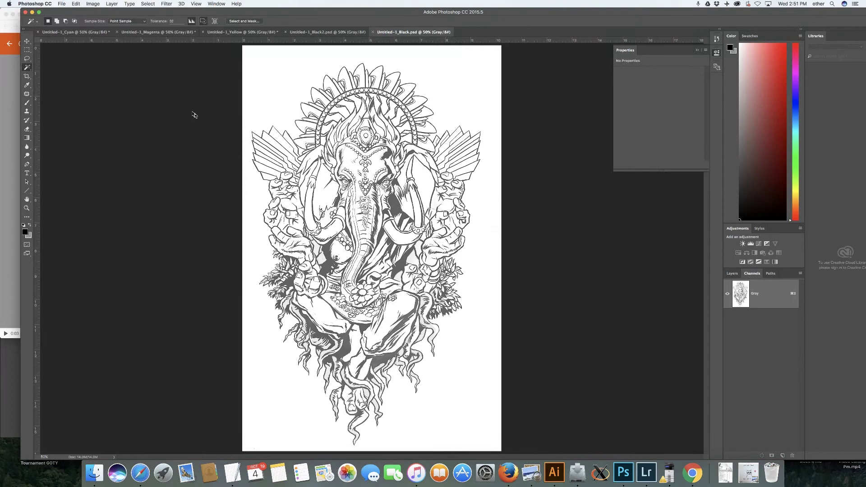
left_click_drag(418, 249, 421, 249)
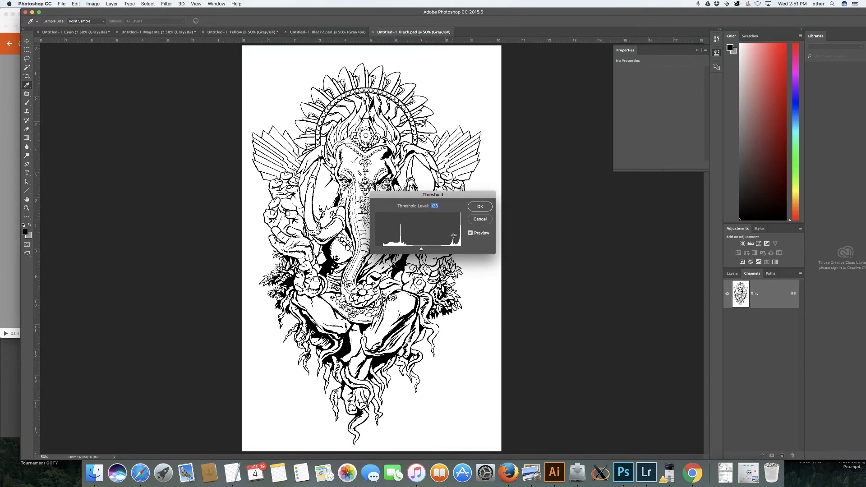
left_click(474, 209)
key("w")
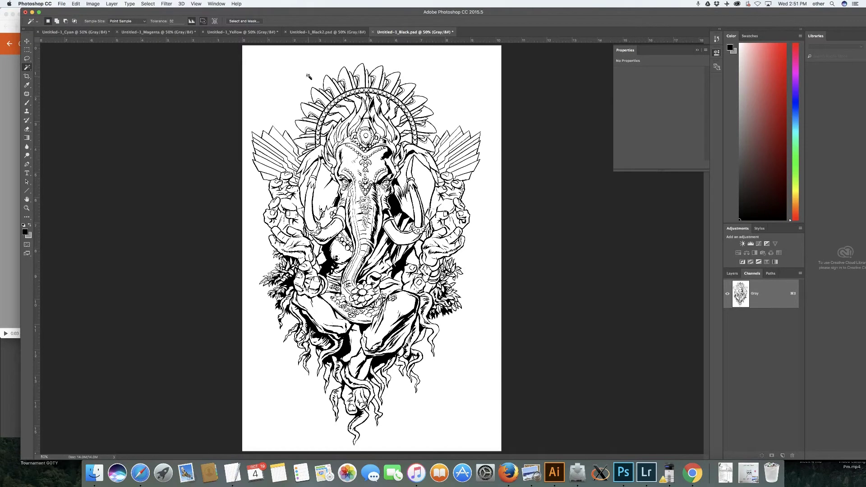
Convert Untitled-1_Black2.psd to a bitmap halftone screen with 20 lines/inch, a 45-degree angle and round dots.
left_click(313, 32)
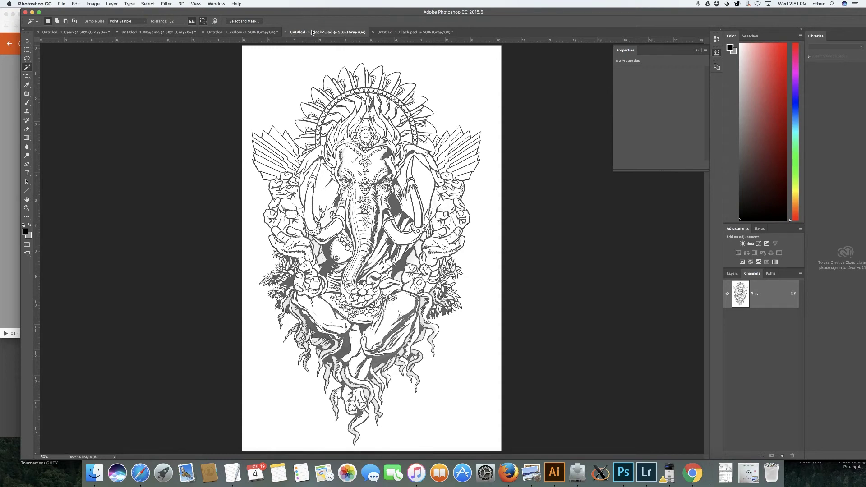
left_click(90, 4)
mouse_move(94, 12)
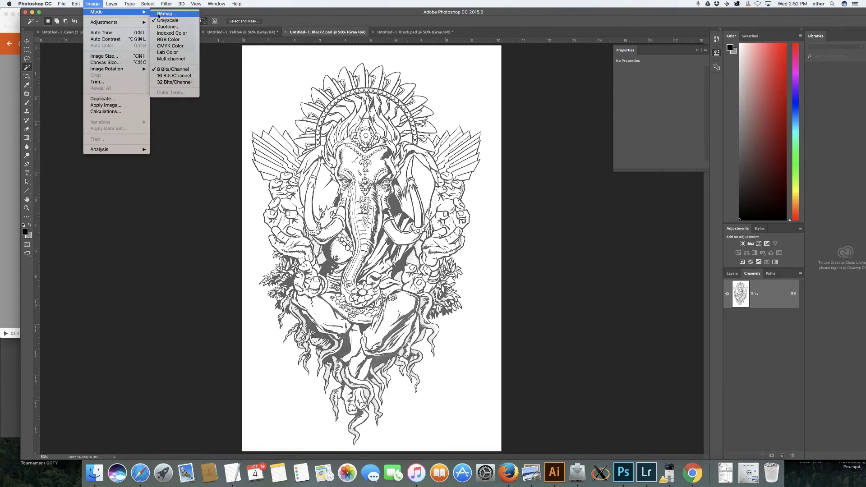
left_click(166, 14)
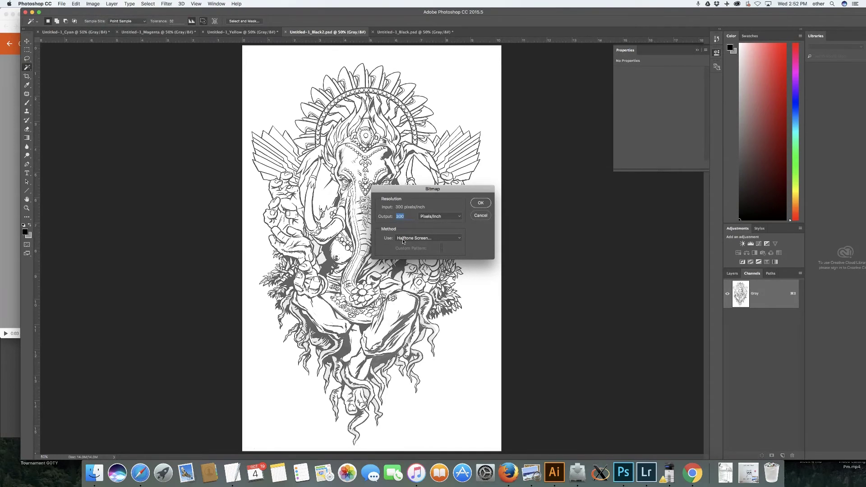
left_click(484, 205)
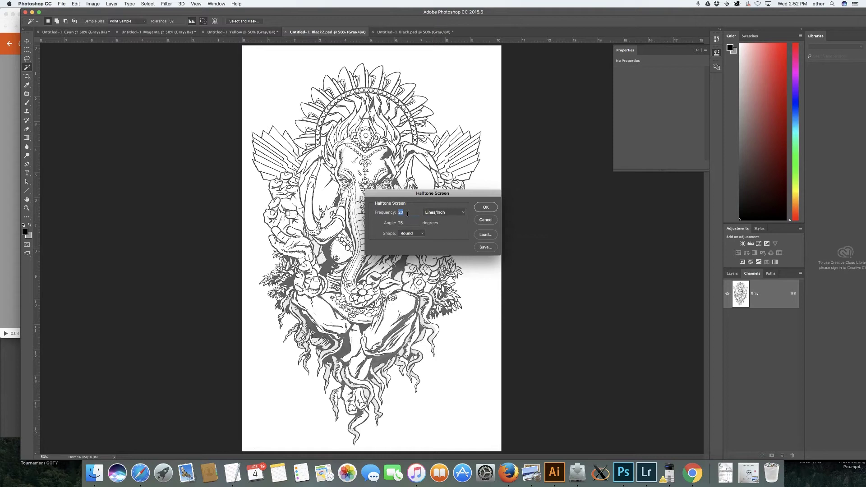
left_click(405, 213)
double_click(402, 213)
left_click_drag(409, 224, 393, 224)
type("45")
left_click(486, 208)
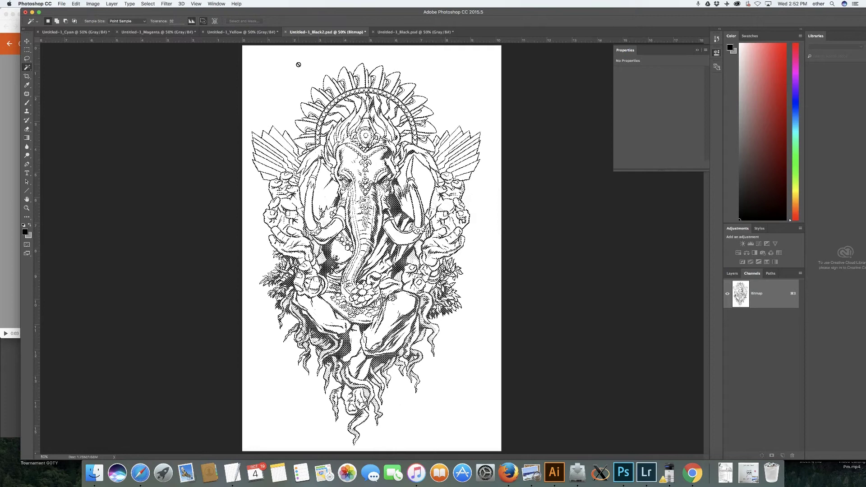
Convert the yellow channel document to a bitmap halftone screen with 20 lines/inch, a 90-degree angle and round dots.
left_click(243, 36)
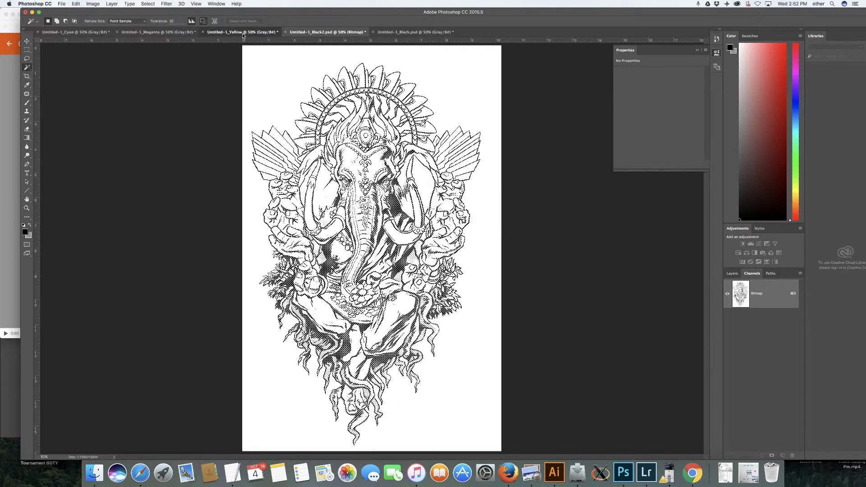
left_click(94, 4)
mouse_move(97, 12)
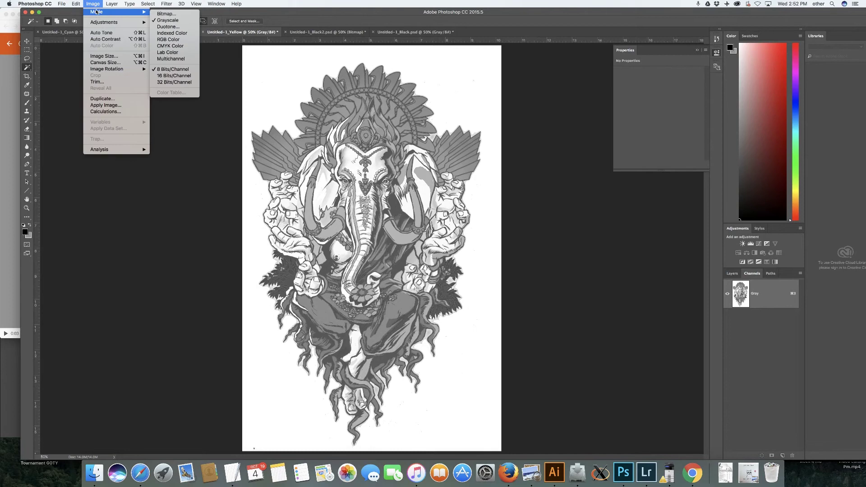
left_click(161, 14)
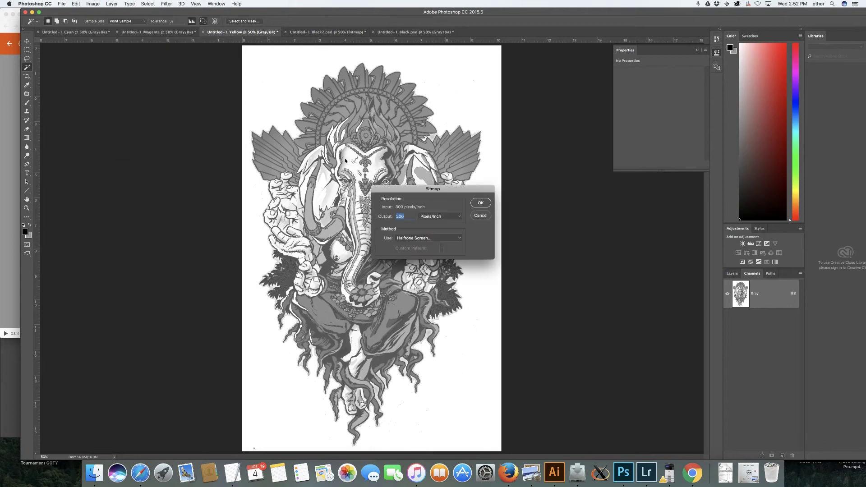
key("Return")
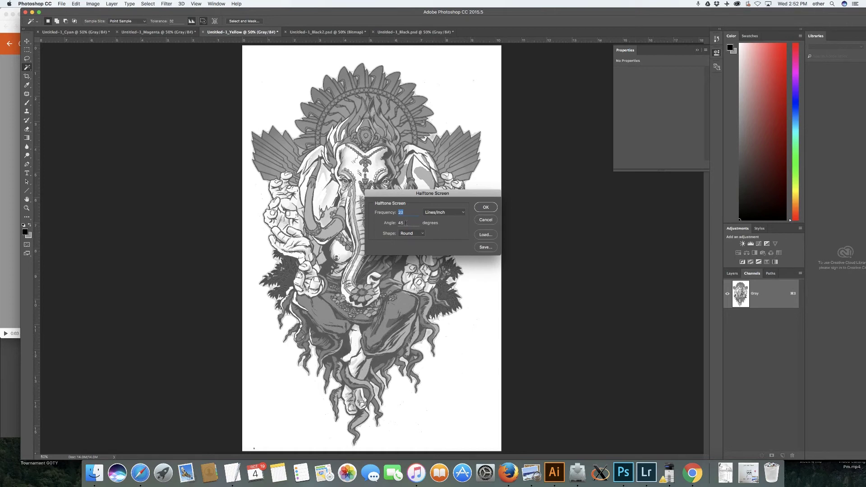
left_click(401, 223)
left_click_drag(402, 223, 397, 225)
type("90")
left_click(480, 210)
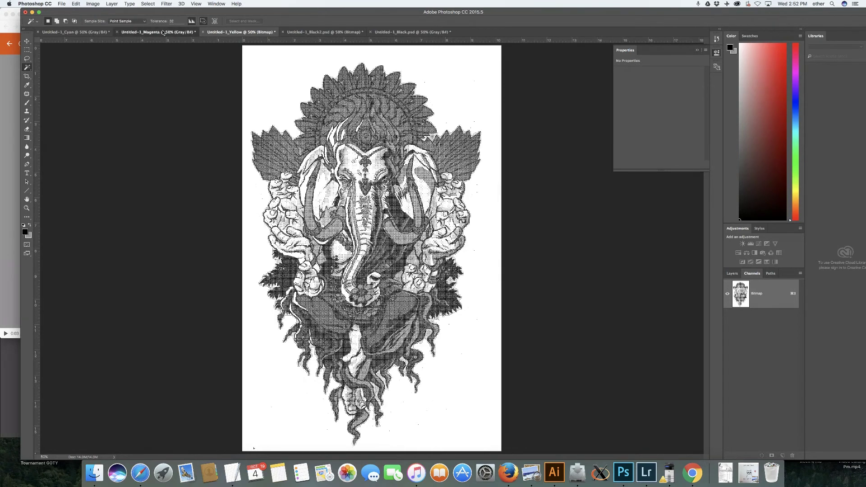
Convert the magenta channel document to a bitmap halftone screen at a 75-degree angle, keeping the round dot shape.
left_click(163, 32)
left_click(93, 4)
mouse_move(96, 12)
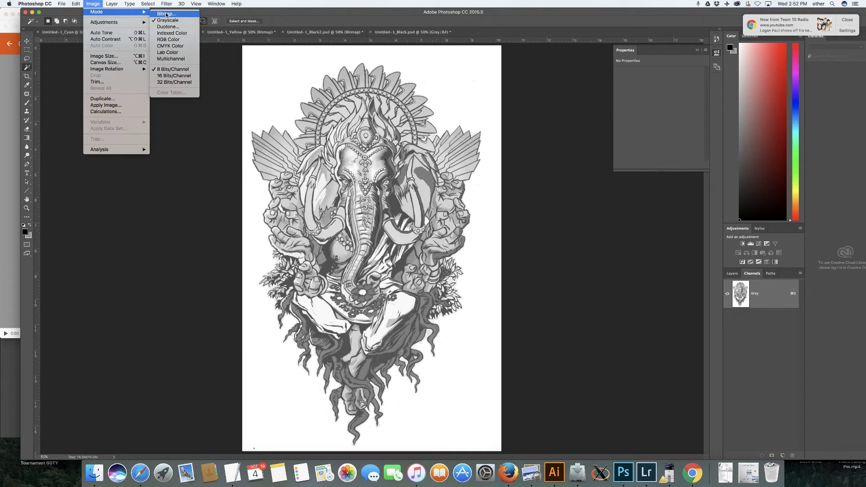
left_click(167, 14)
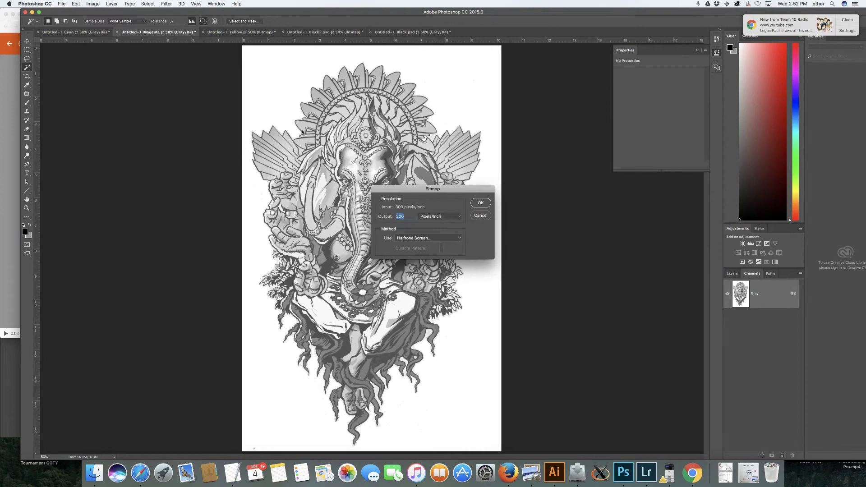
left_click(480, 203)
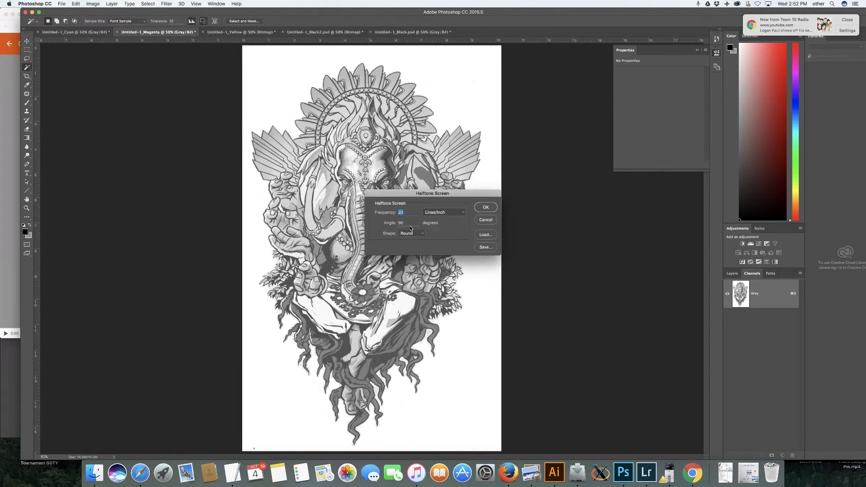
left_click_drag(408, 223, 396, 222)
type("75")
left_click(486, 207)
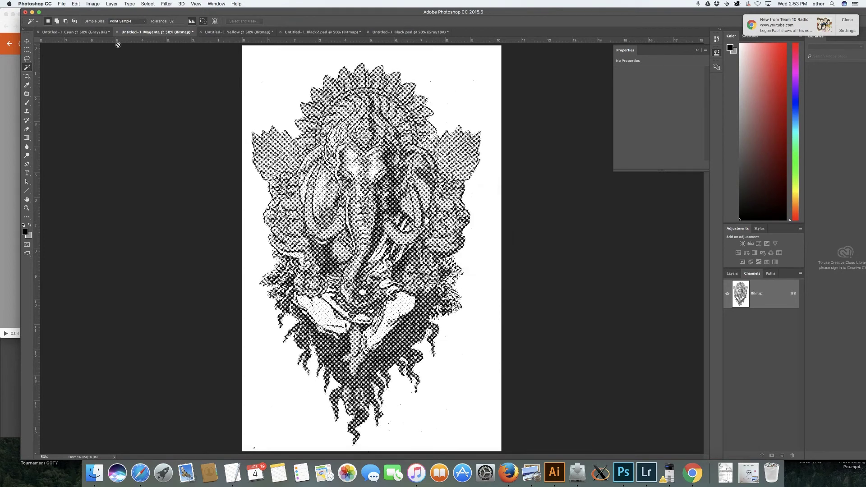
Convert the cyan channel document to a bitmap using the Halftone Screen method with 20 lines/inch, a 106-degree angle and round dots.
left_click(90, 33)
left_click(92, 4)
mouse_move(106, 13)
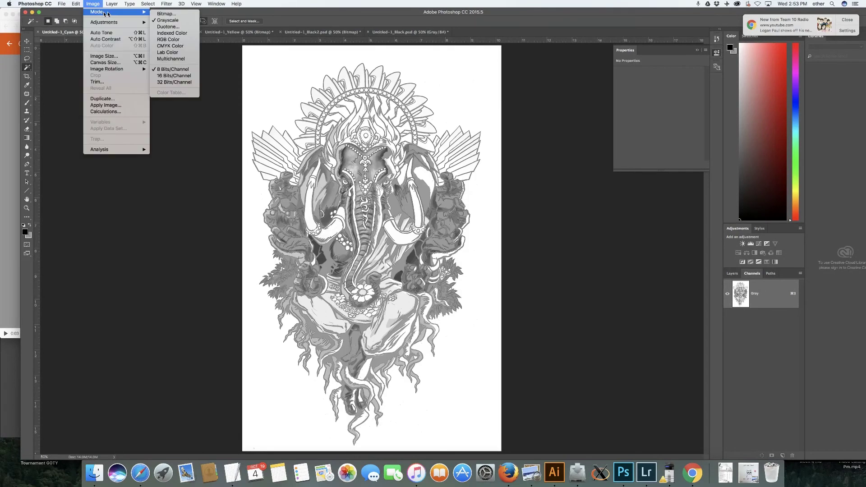
left_click(166, 13)
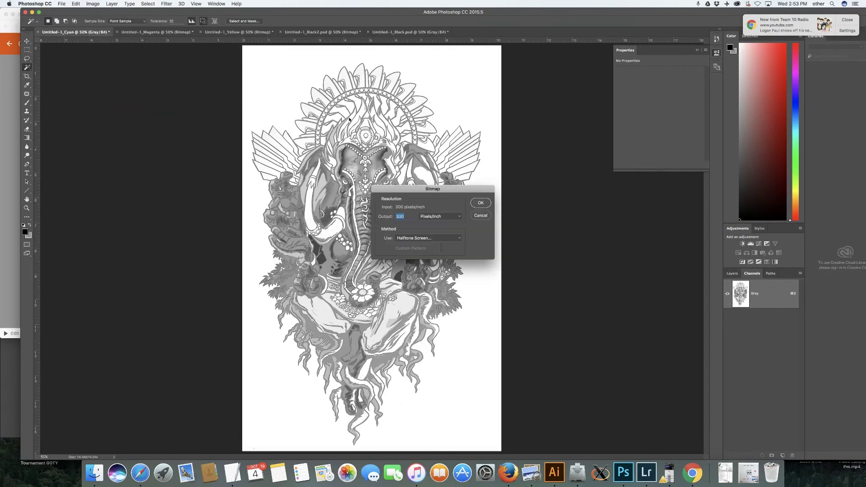
left_click(426, 239)
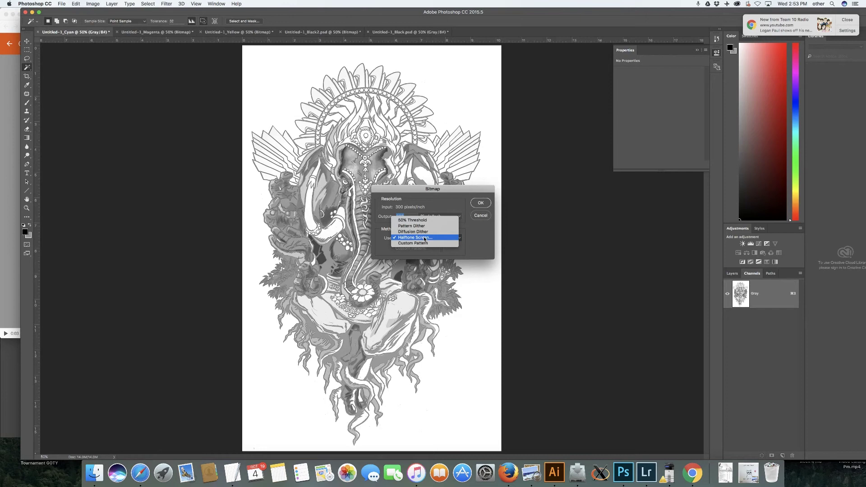
left_click(423, 207)
left_click(481, 203)
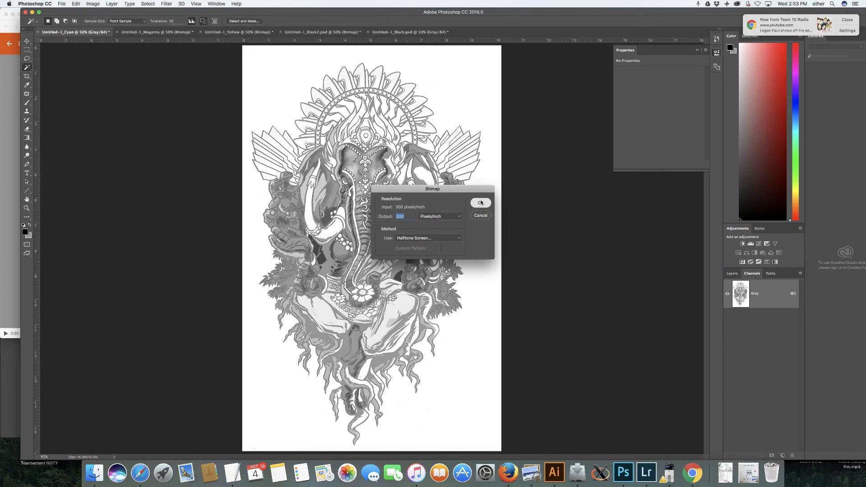
key("Tab")
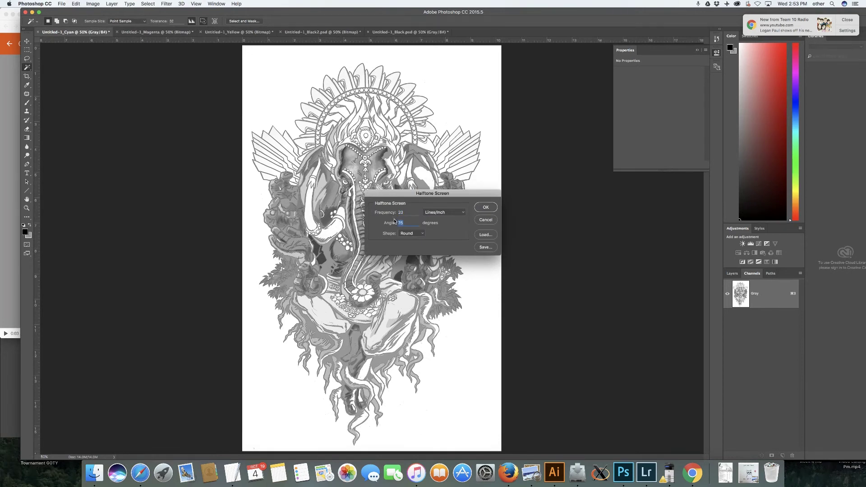
type("106")
left_click(483, 208)
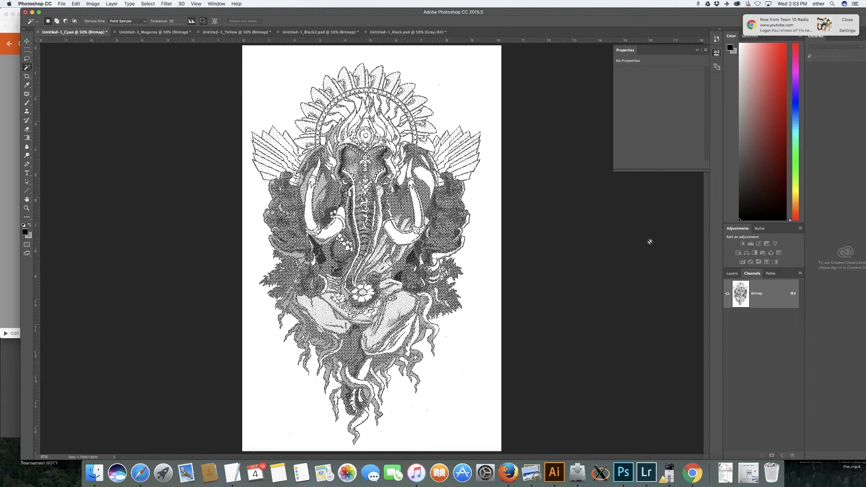
Switch to Chrome and dismiss the YouTube notification.
left_click(693, 473)
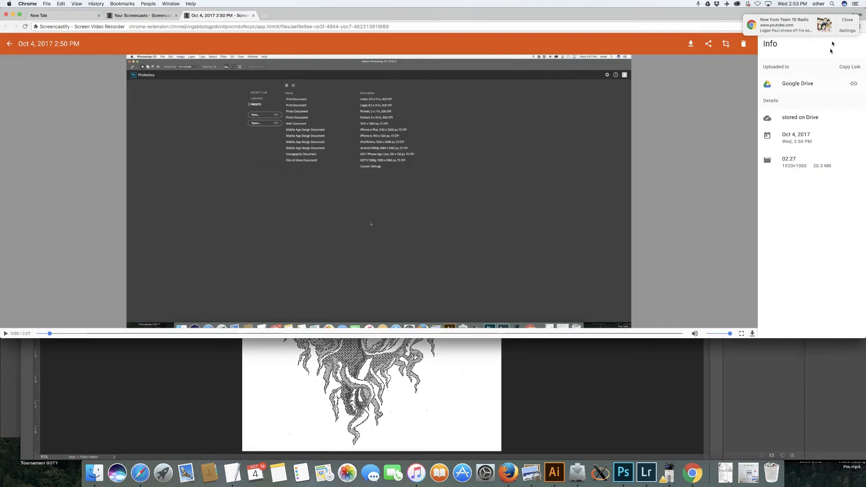
left_click(849, 22)
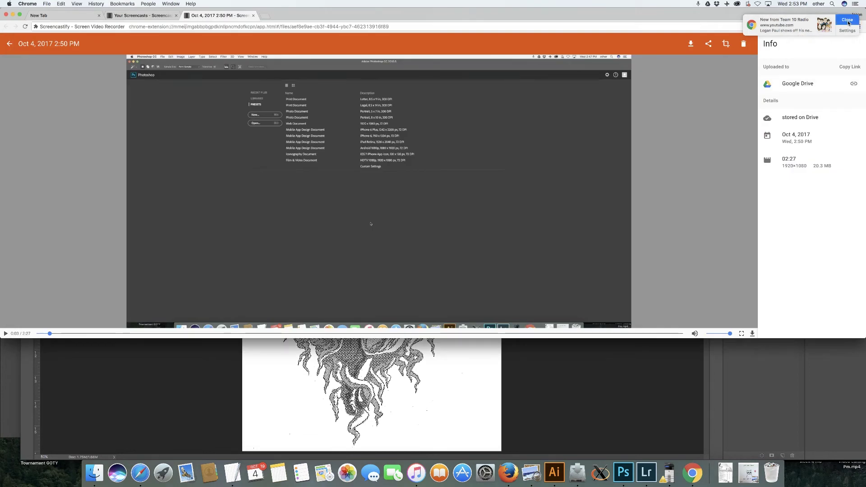
left_click(851, 27)
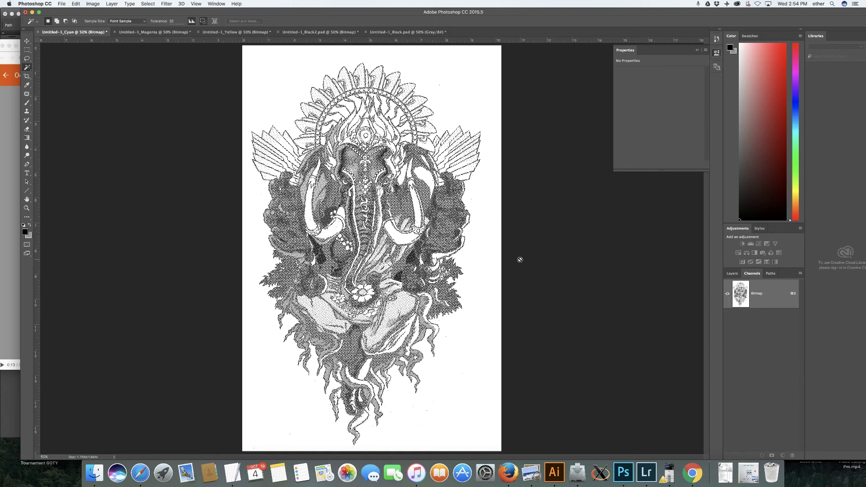
Select the entire canvas of Untitled-1_Black.psd with the Rectangular Marquee tool and copy the thresholded artwork.
left_click(379, 33)
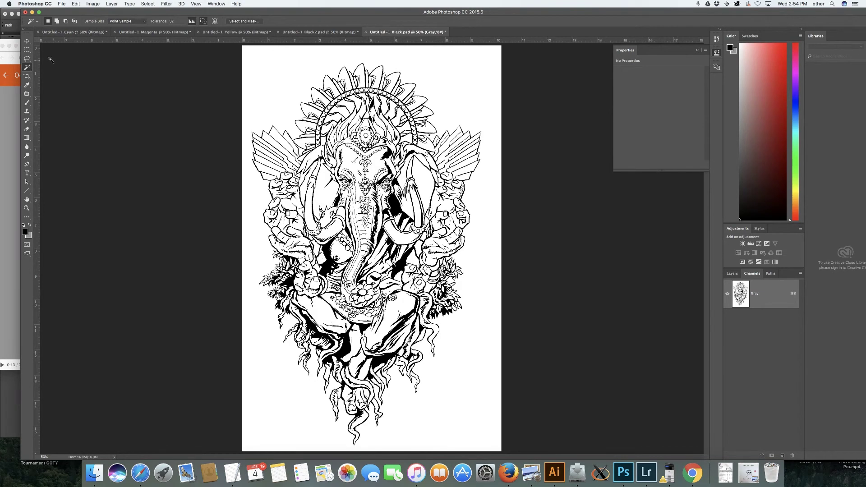
left_click(25, 50)
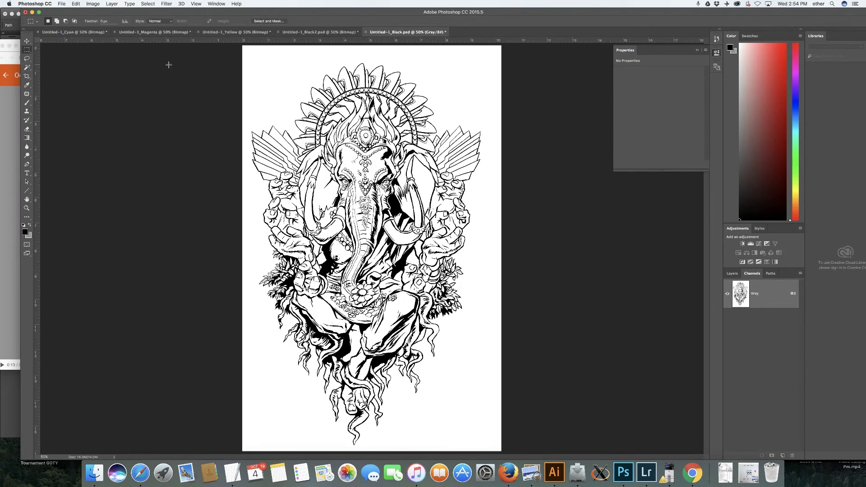
left_click_drag(237, 46, 558, 486)
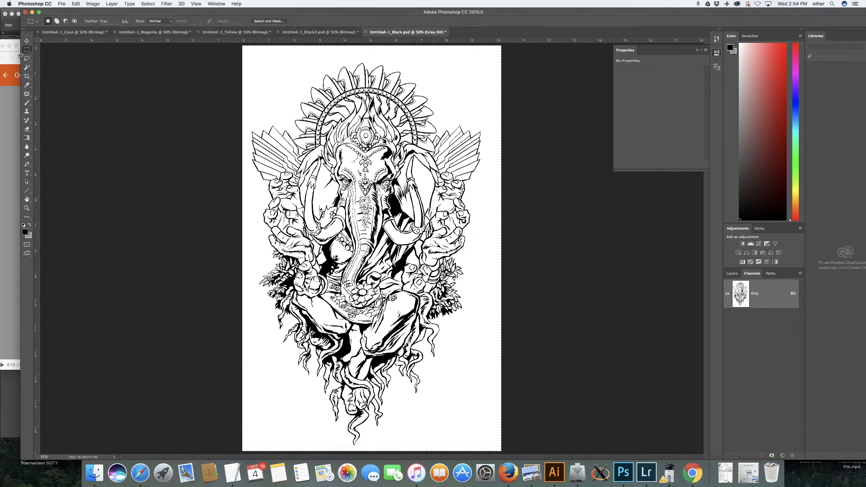
left_click(75, 3)
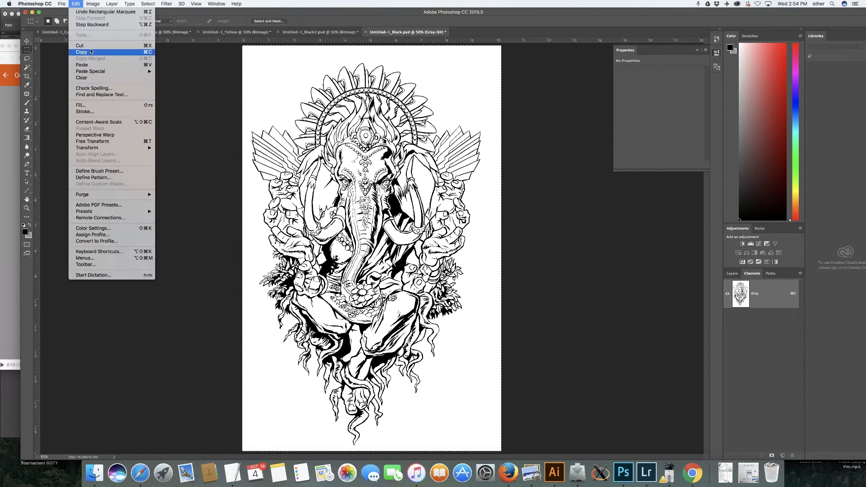
left_click(92, 52)
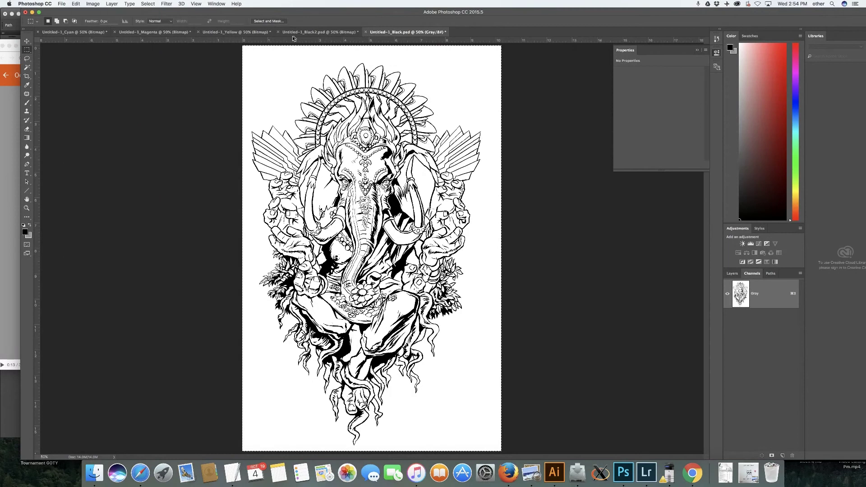
Convert Untitled-1_Black2.psd to grayscale with a size ratio of 1 and paste the copied thresholded artwork into it.
left_click(316, 32)
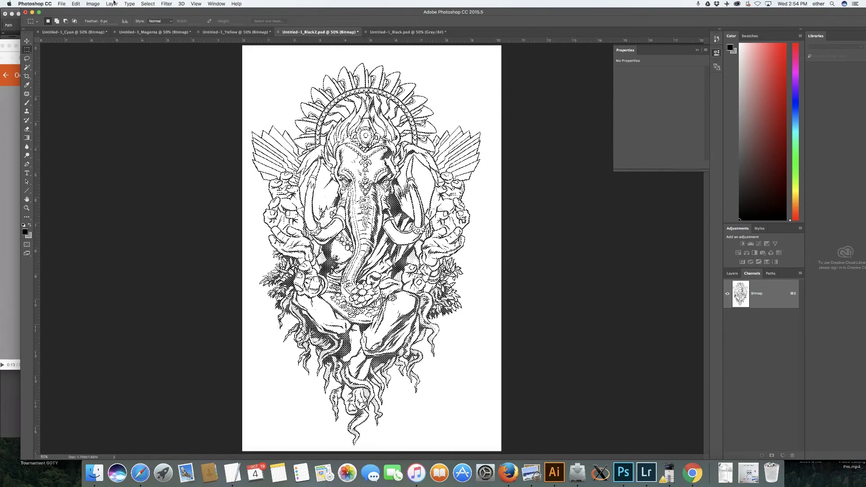
left_click(93, 4)
mouse_move(95, 11)
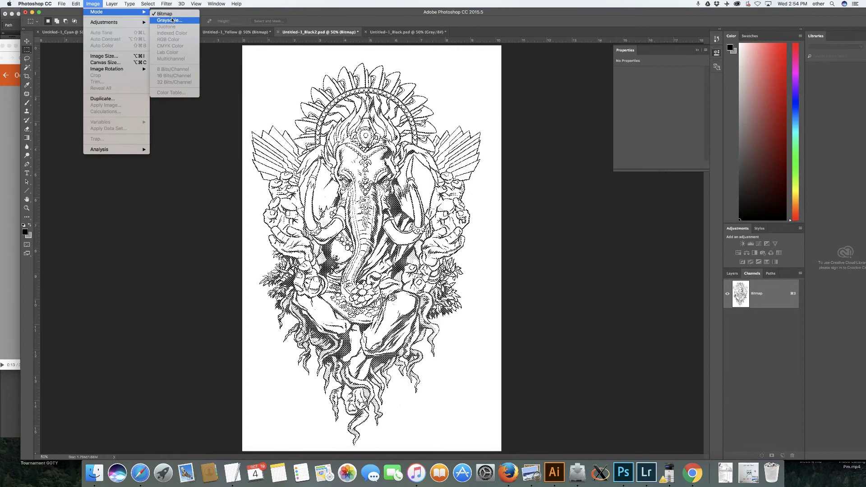
left_click(172, 21)
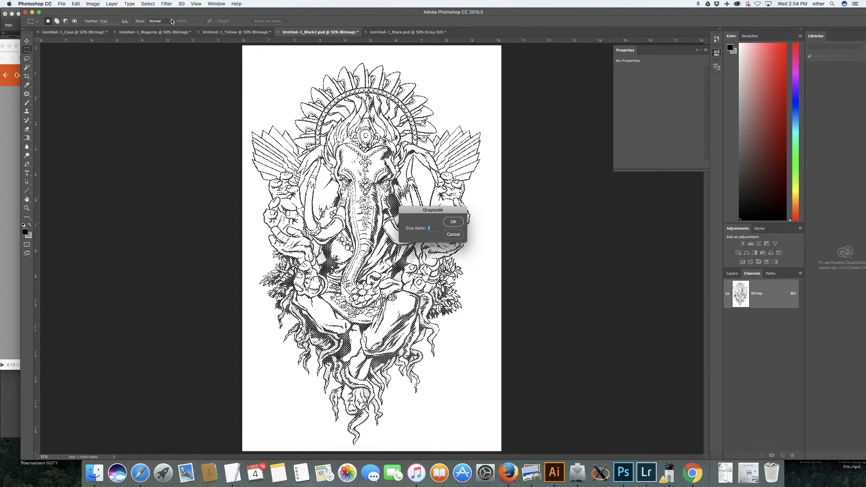
left_click(459, 218)
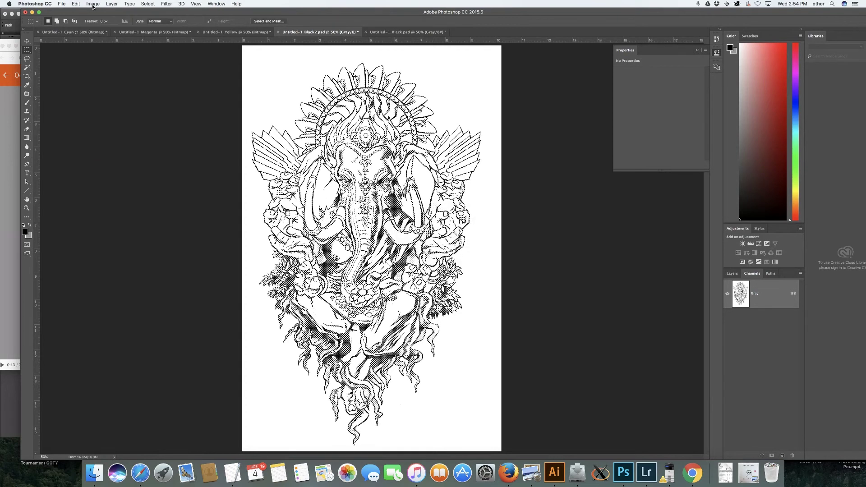
left_click(76, 4)
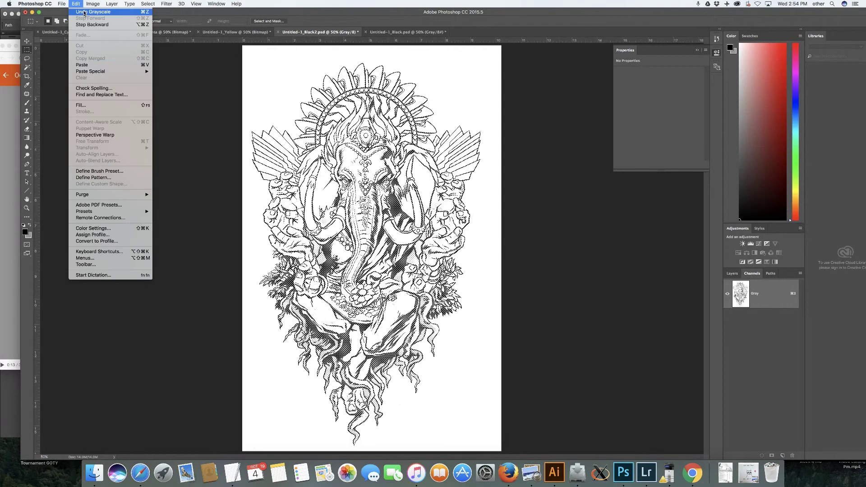
left_click(93, 65)
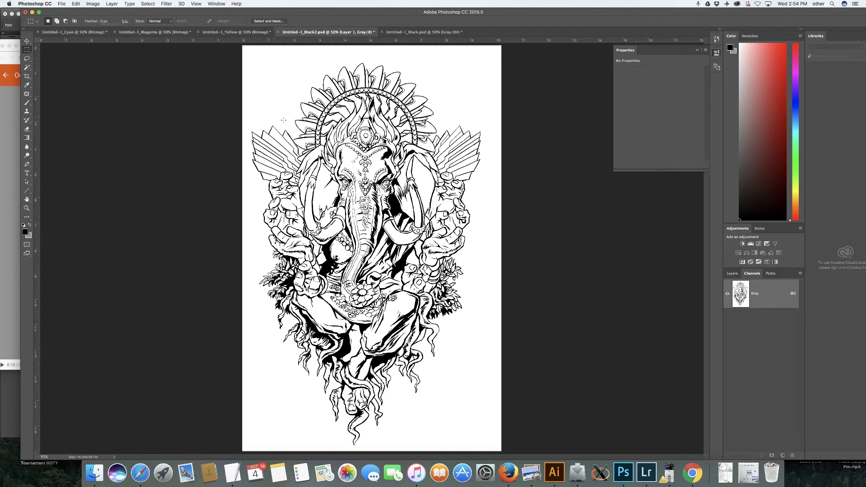
Set the pasted thresholded layer's blend mode to Multiply.
left_click(736, 273)
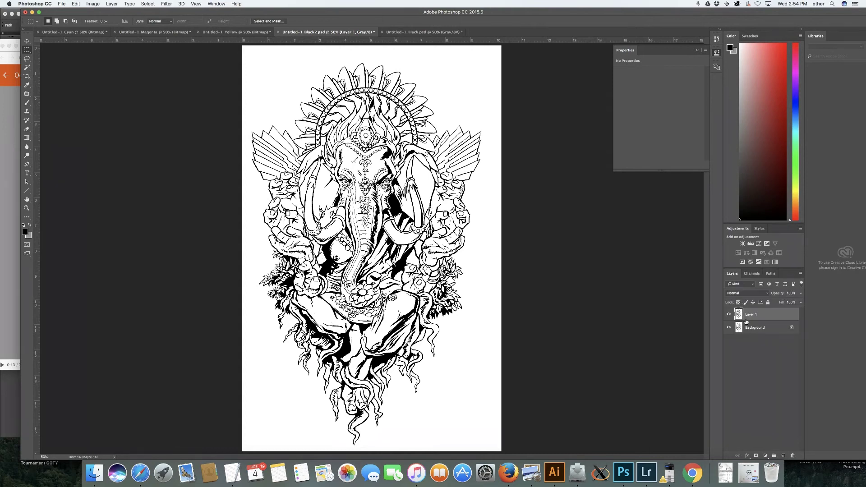
left_click(744, 295)
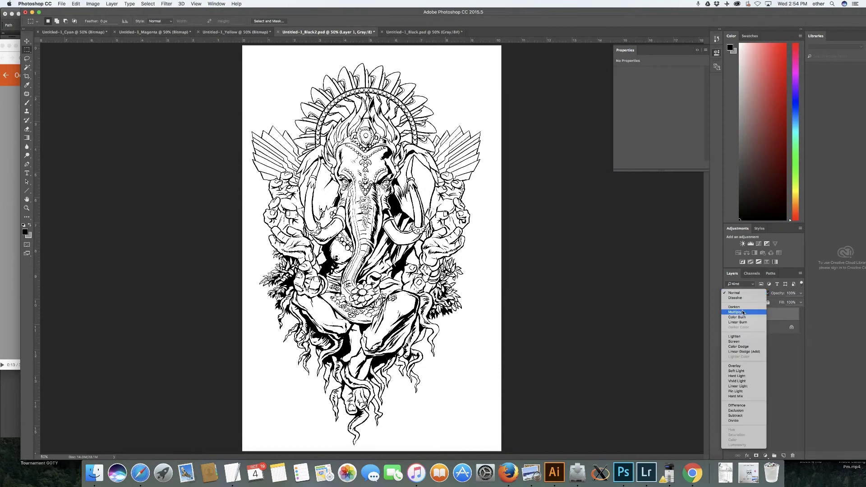
left_click(743, 312)
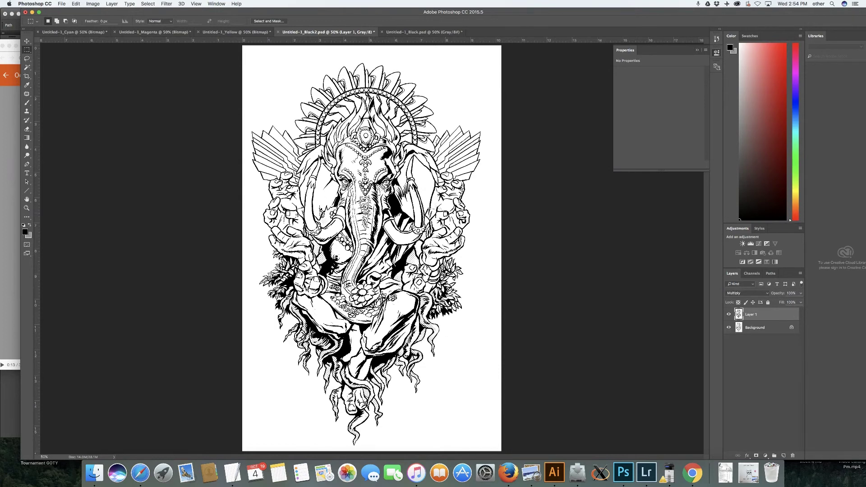
Examine the elephant's face up close and compare the black halftone with and without the multiplied threshold layer.
scroll(365, 162, "up", 2)
scroll(368, 215, "up", 3)
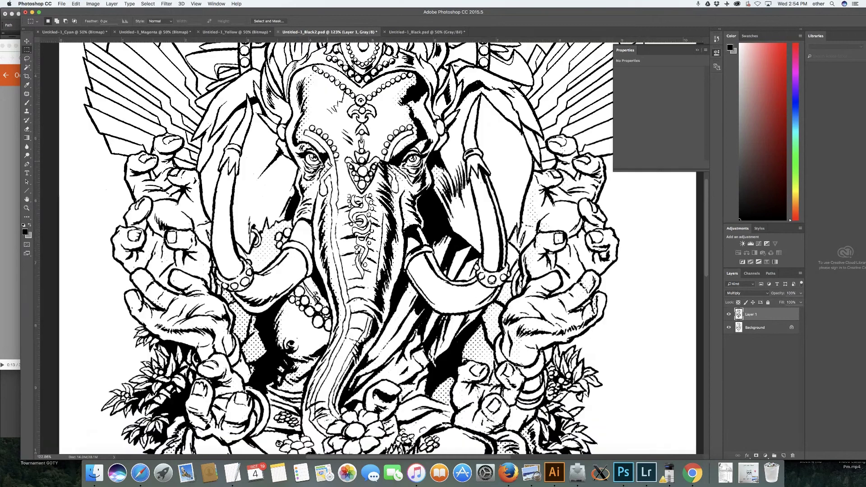
scroll(361, 141, "up", 5)
scroll(360, 136, "down", 2)
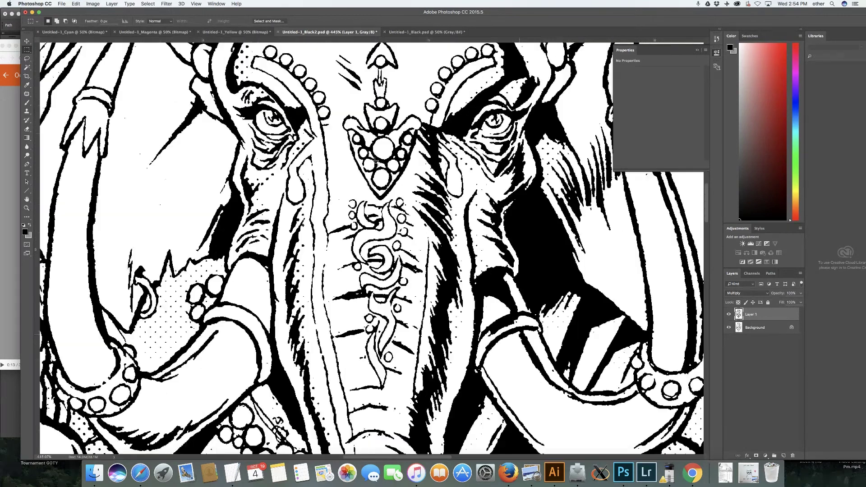
left_click(729, 315)
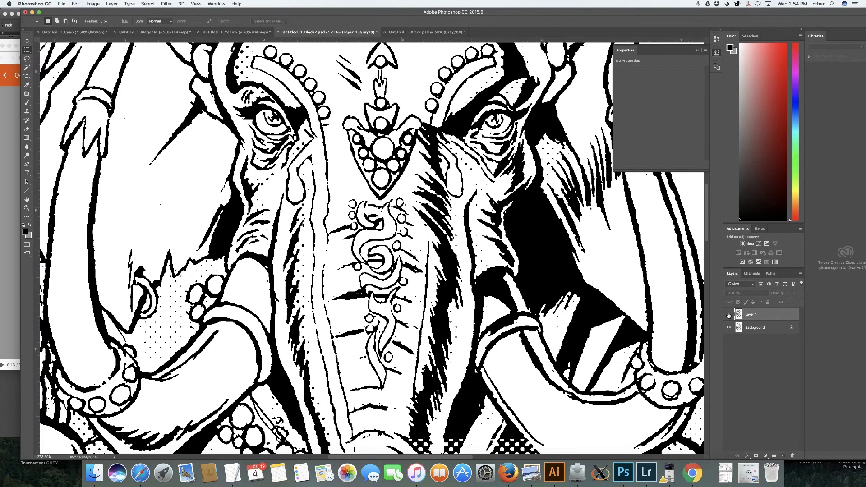
left_click(729, 315)
left_click(729, 315)
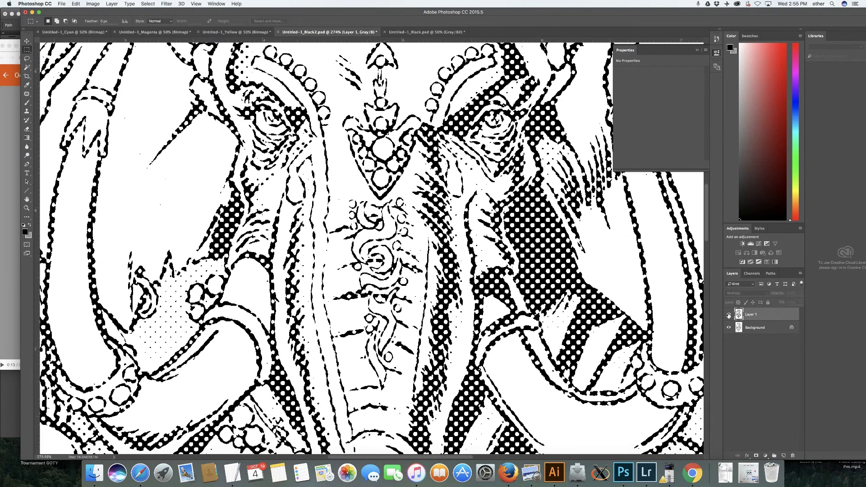
left_click(729, 315)
scroll(590, 270, "down", 3)
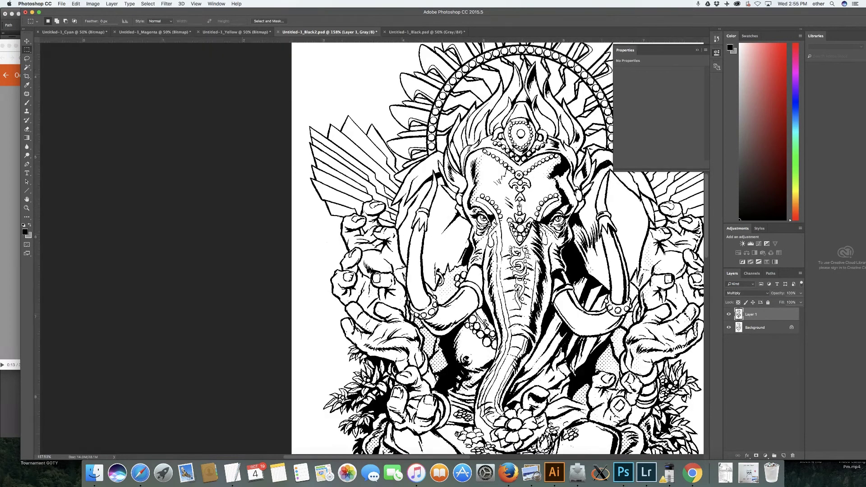
Merge the multiplied threshold layer down into the halftoned Background.
key("super+0")
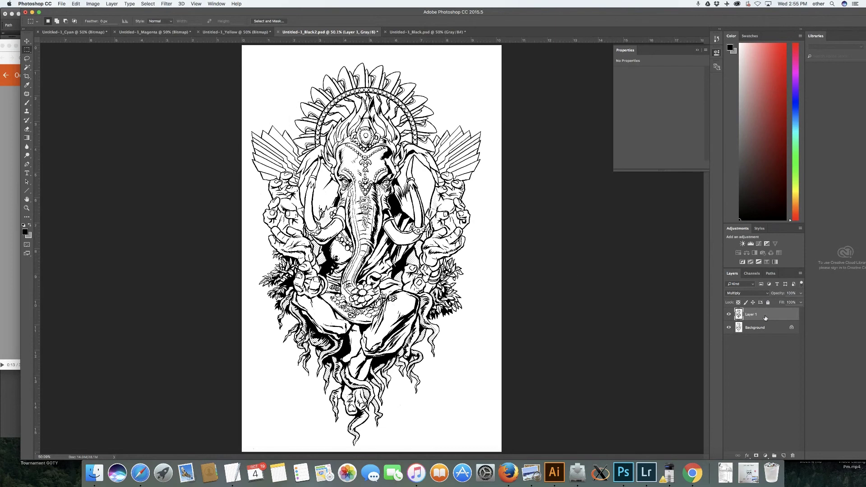
key("super+e")
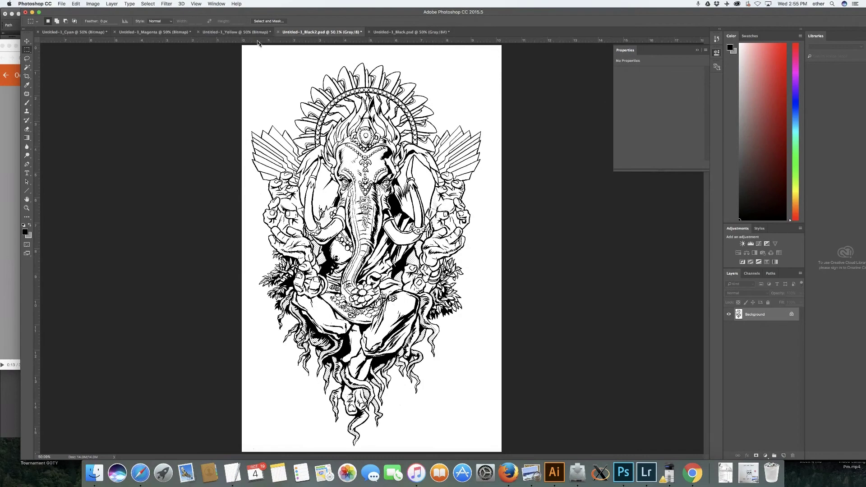
Select the entire canvas of the Untitled-1_Yellow document with the Rectangular Marquee and copy the yellow halftone.
left_click(247, 33)
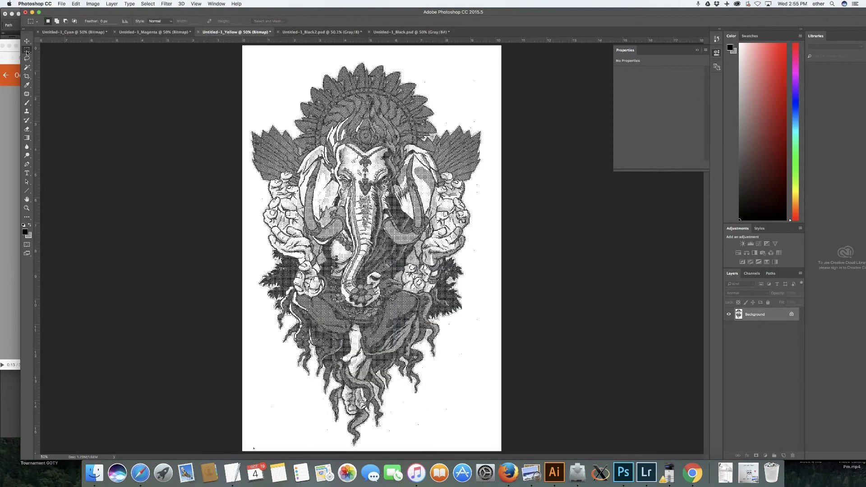
left_click_drag(241, 45, 603, 486)
left_click(76, 4)
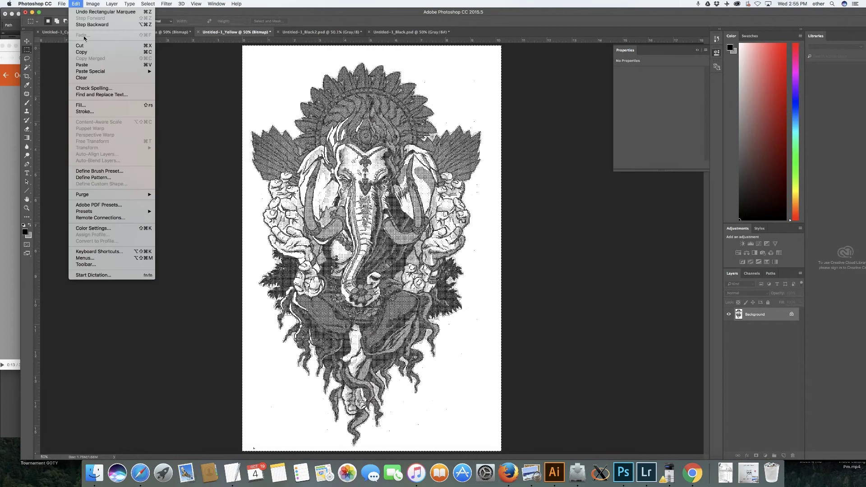
left_click(82, 52)
Paste the yellow halftone into Untitled-1_Black2.psd as a new layer and rename it Yellow.
left_click(296, 32)
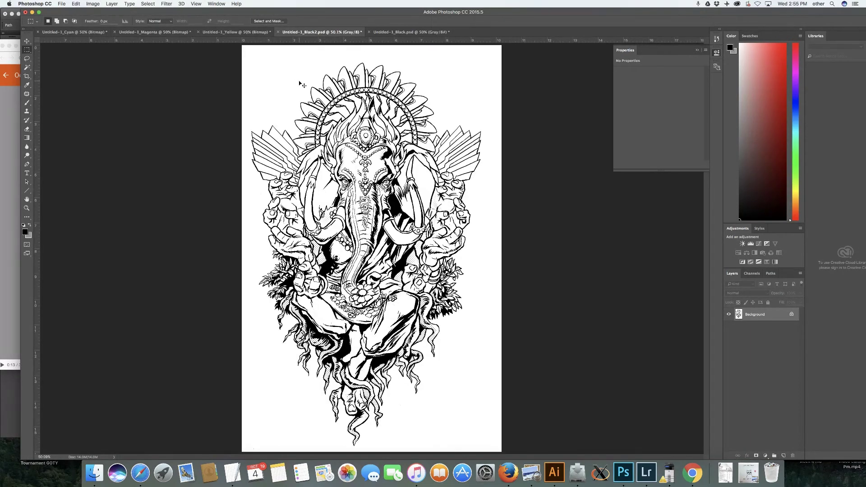
key("super+v")
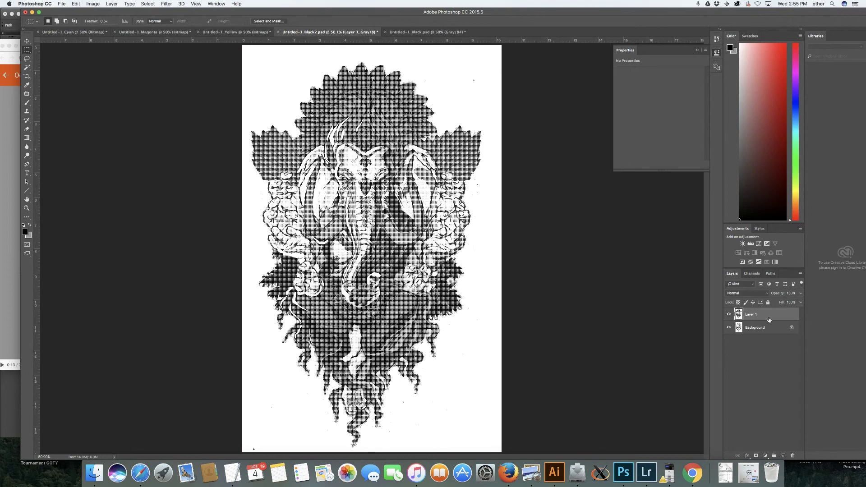
double_click(751, 315)
type("Yellow")
key("Return")
Select the entire canvas of the Untitled-1_Magenta document with the Rectangular Marquee and copy the magenta halftone.
left_click(176, 32)
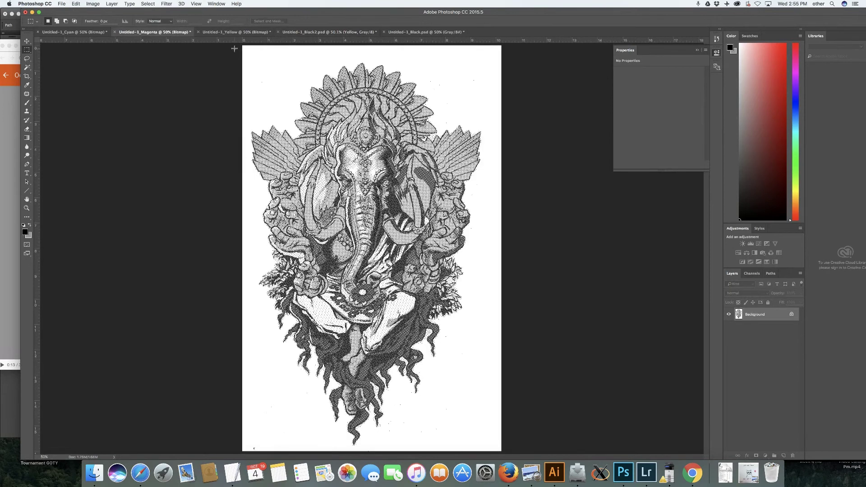
left_click_drag(235, 44, 551, 465)
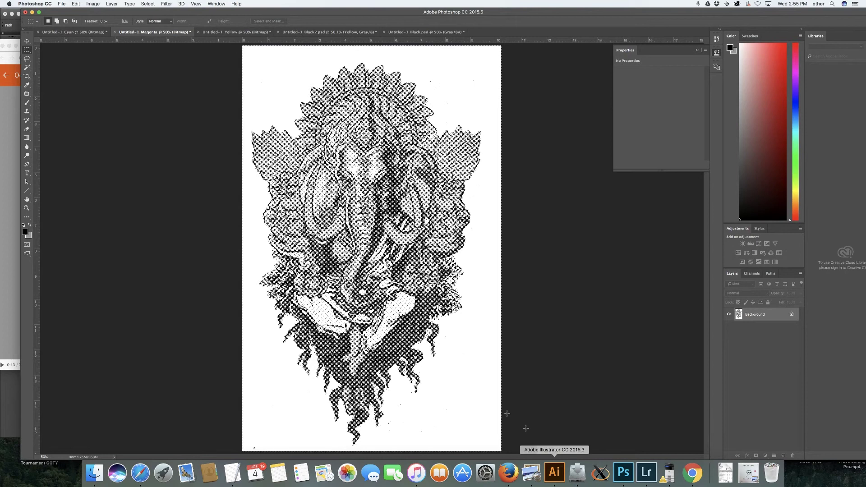
left_click(76, 4)
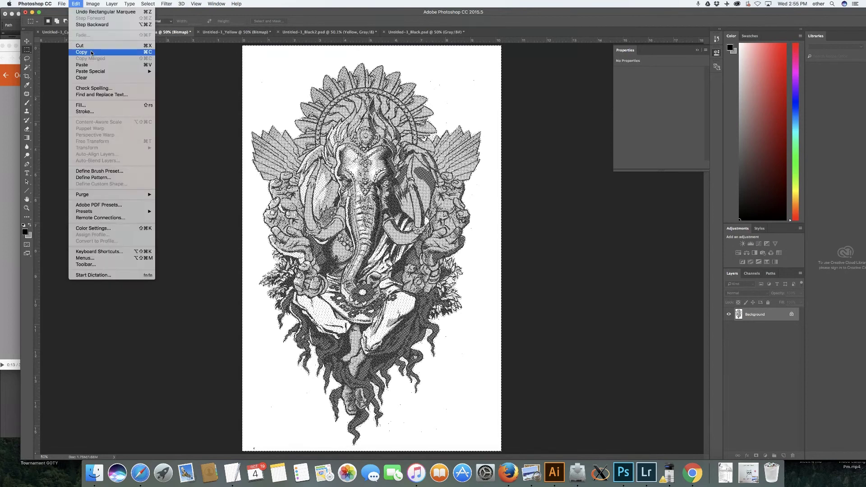
left_click(91, 53)
Paste the magenta halftone in place into Untitled-1_Black2.psd above the Yellow layer and rename the new layer Magenta.
left_click(327, 32)
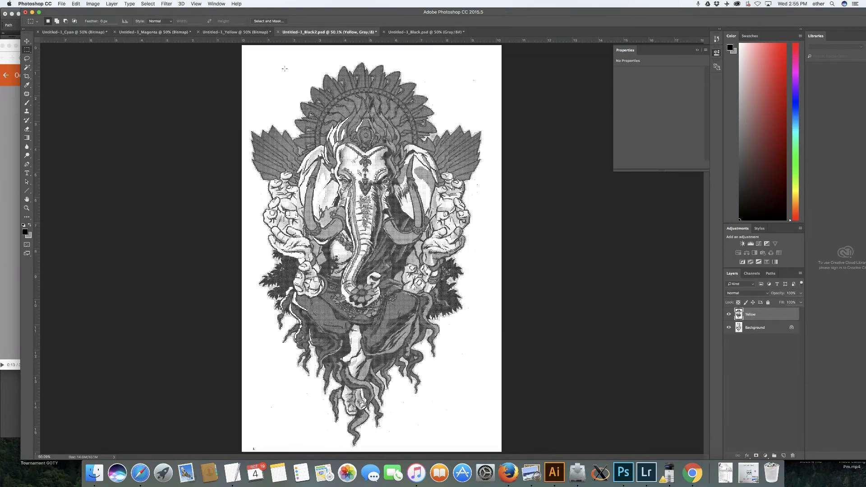
left_click(75, 4)
mouse_move(100, 71)
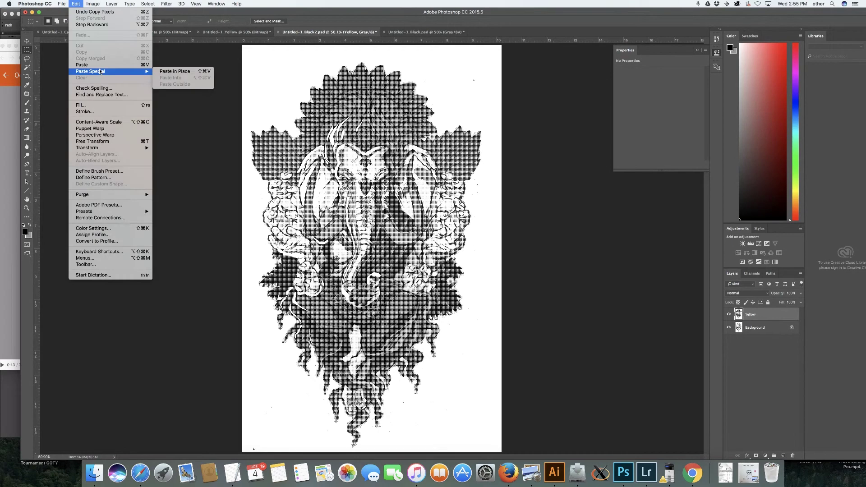
left_click(205, 127)
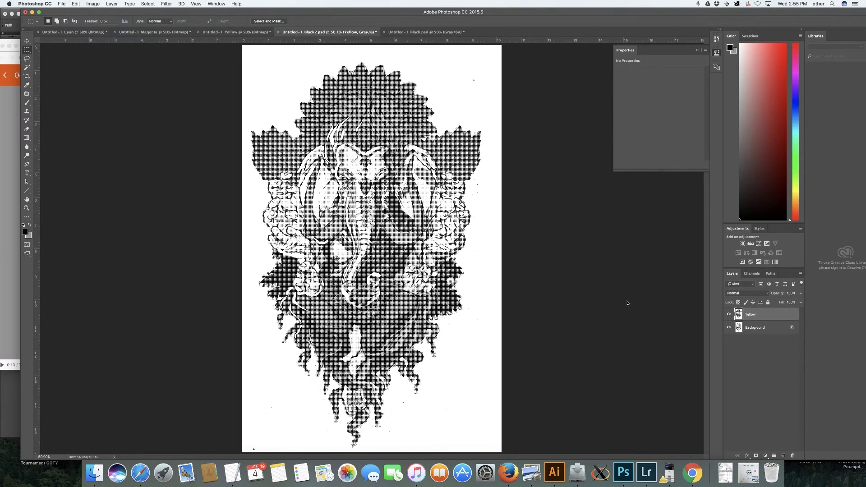
key("shift+super+v")
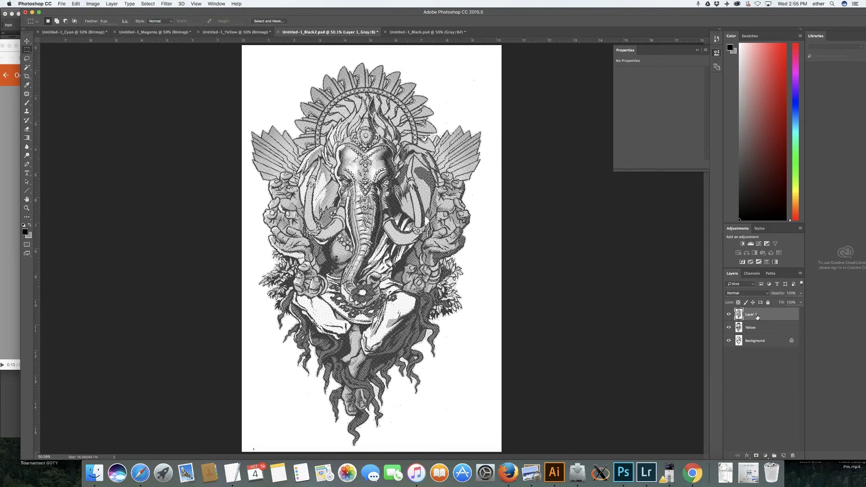
double_click(757, 315)
type("Magenta")
key("Return")
Select the entire canvas of the Untitled-1_Cyan document with the Rectangular Marquee and copy the cyan halftone.
left_click(70, 34)
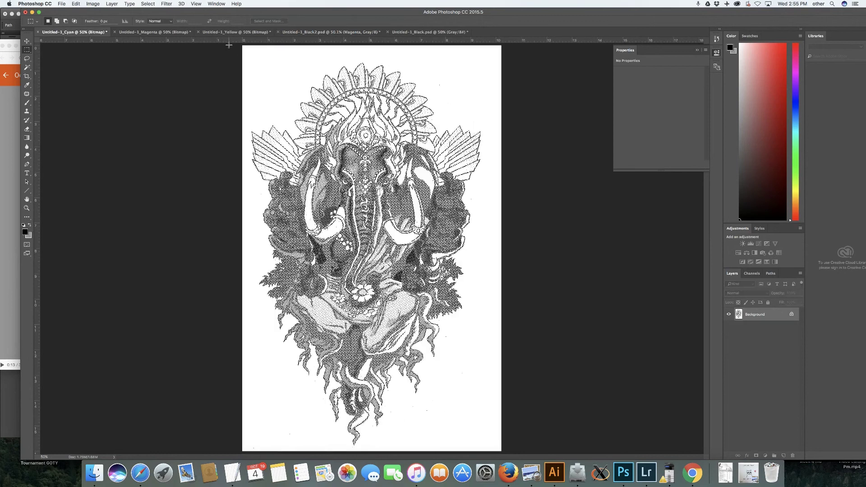
left_click_drag(228, 45, 502, 453)
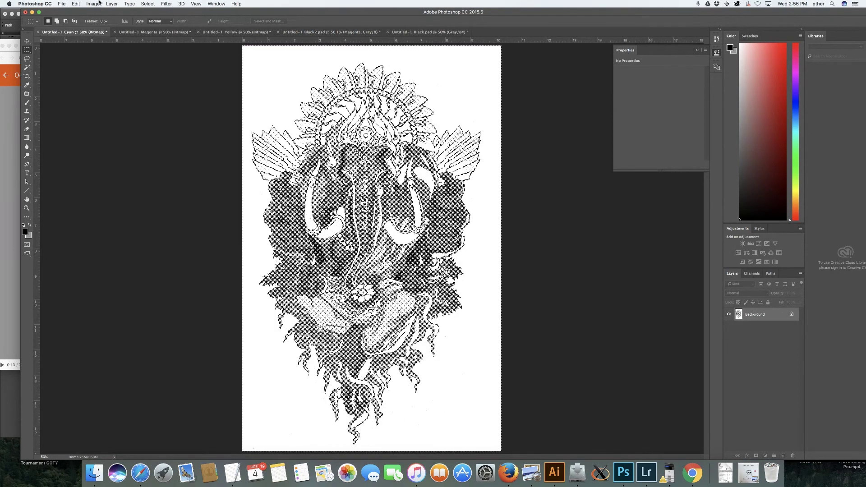
left_click(75, 3)
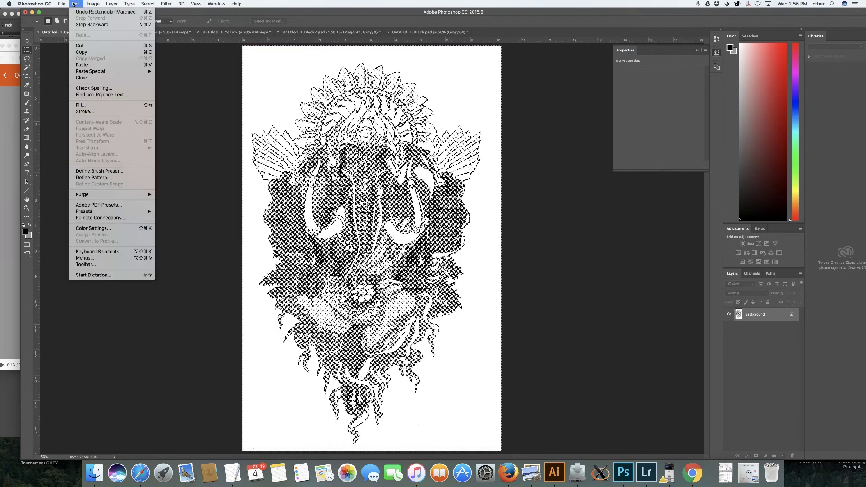
left_click(90, 52)
Paste the cyan halftone into Untitled-1_Black2.psd above the Magenta layer and rename the new layer Cyan.
left_click(304, 32)
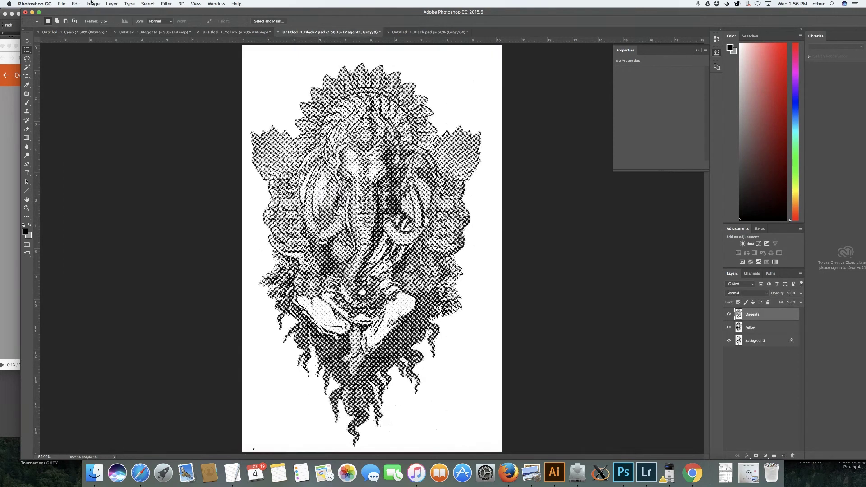
left_click(76, 4)
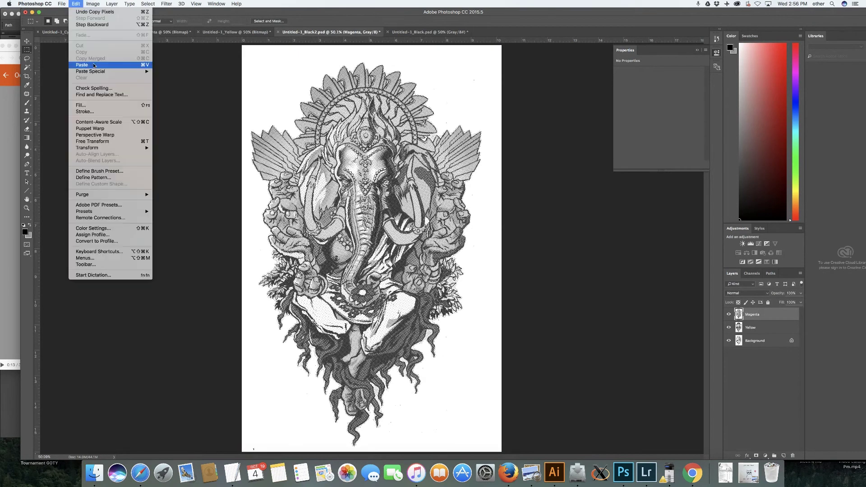
left_click(94, 66)
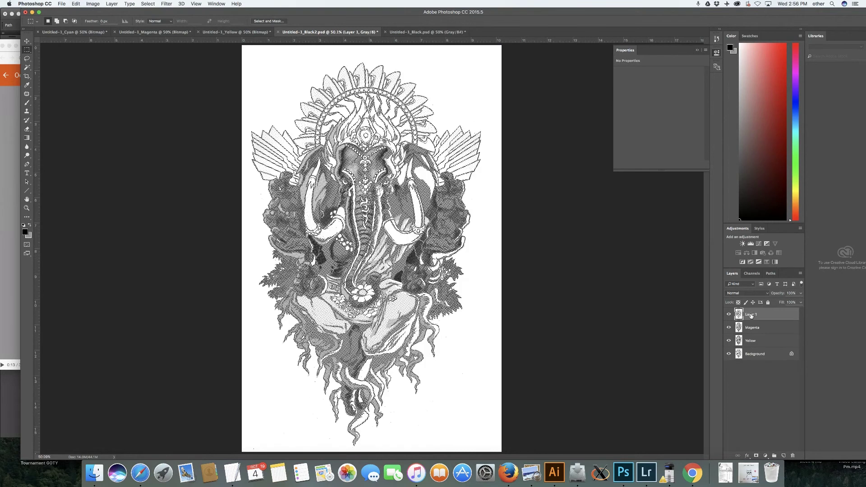
double_click(751, 315)
type("Cyan")
key("Return")
Convert the locked Background layer into a regular layer, keeping the default name and Normal mode.
double_click(763, 354)
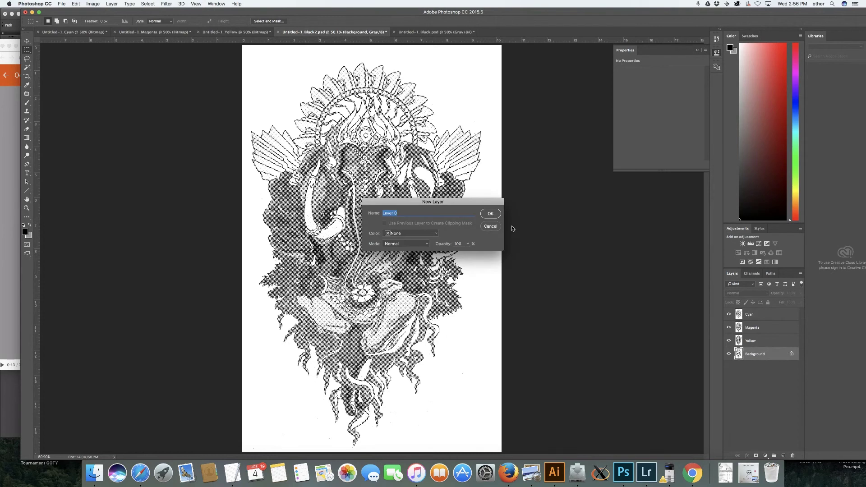
key("Return")
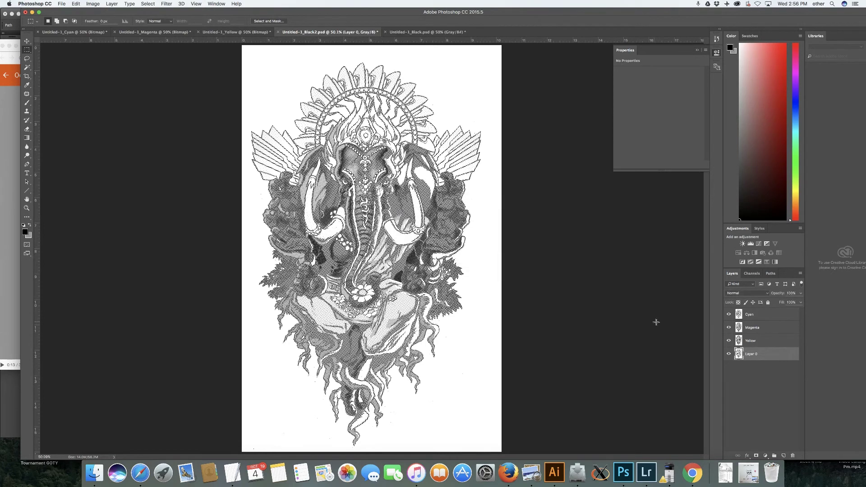
Rename the bottom layer, Layer 0, as Black.
double_click(749, 354)
key("BackSpace")
type("Black")
key("Return")
left_click(694, 473)
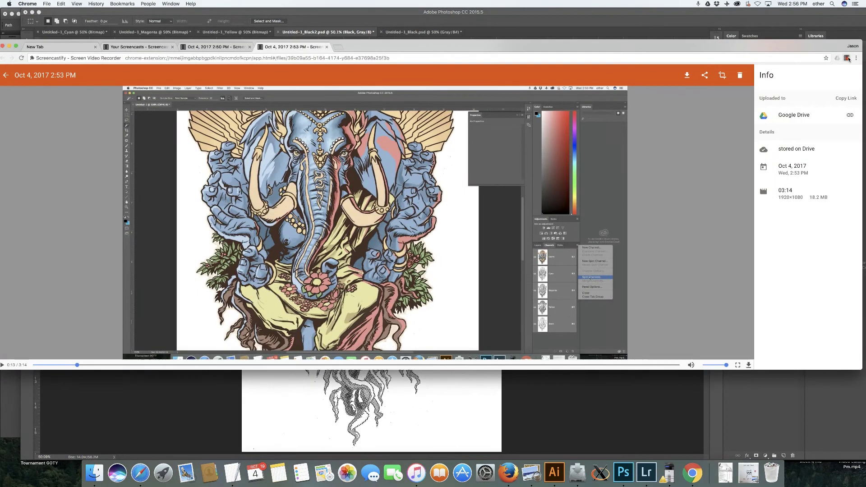
left_click(848, 59)
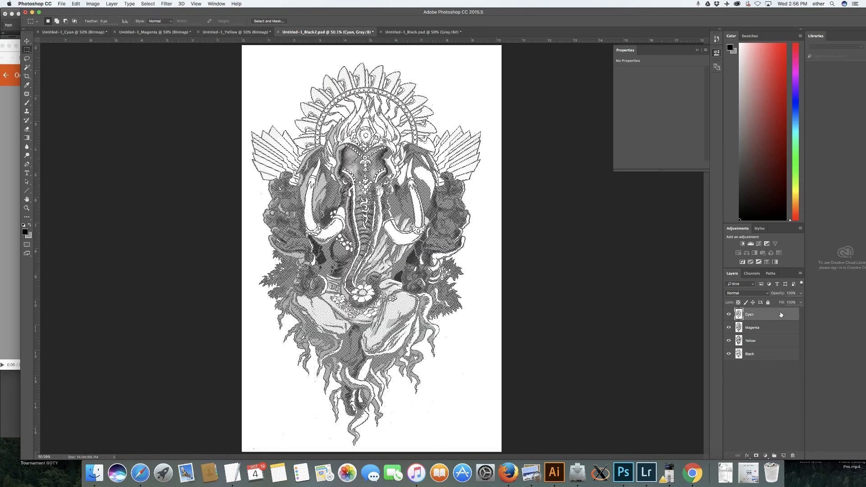
Create a new layer above Cyan and place guides just inside the canvas's left, right, top and bottom edges.
left_click(783, 456)
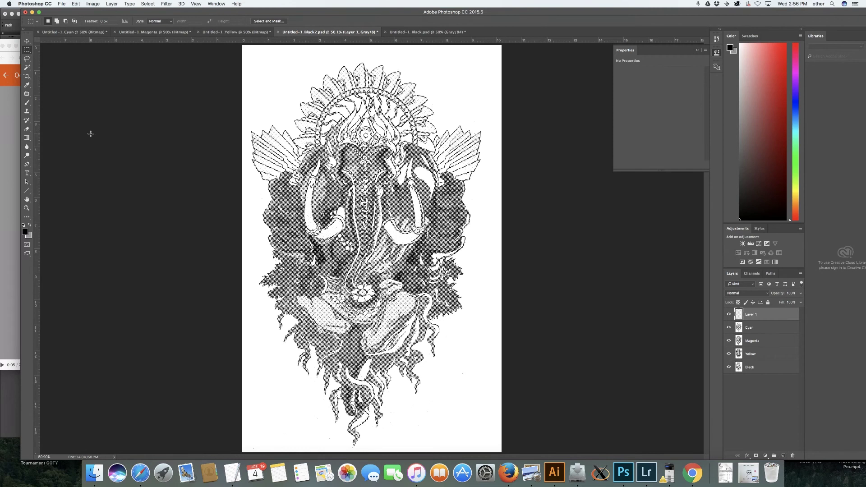
left_click(197, 3)
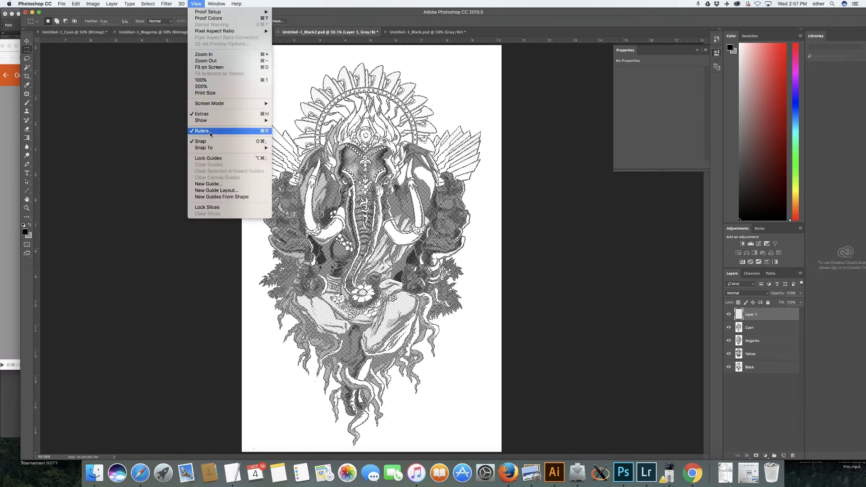
left_click(1, 125)
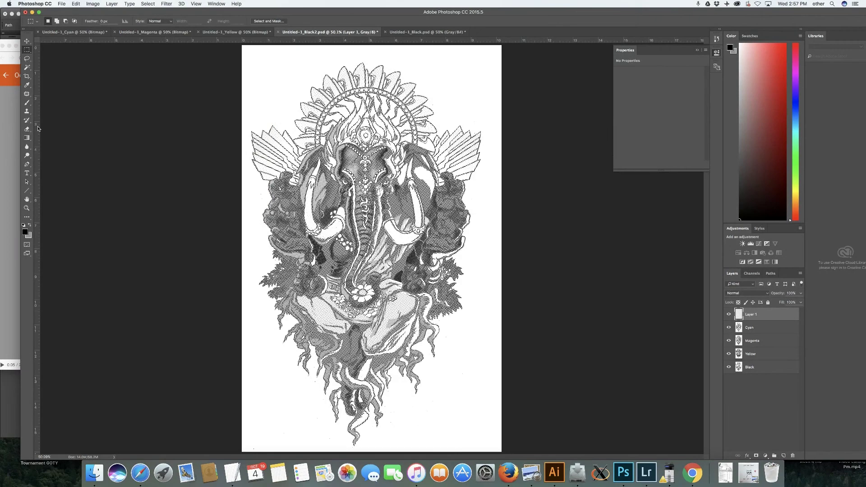
left_click_drag(38, 129, 278, 63)
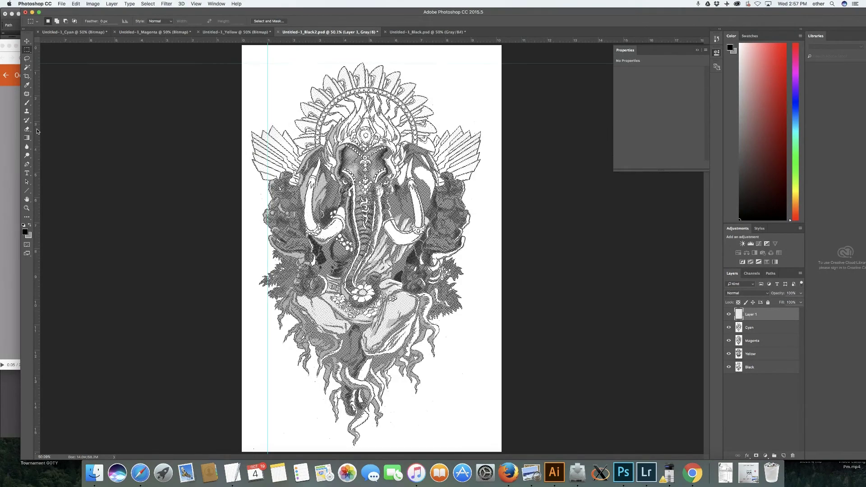
left_click_drag(37, 128, 476, 132)
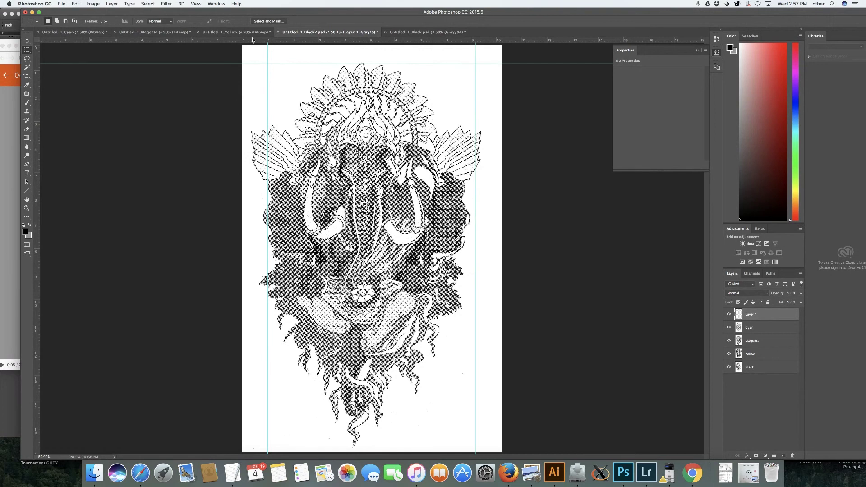
left_click_drag(238, 41, 312, 433)
Set the Line tool to Pixels mode, try a short line at a weight of 2, and set the line weight to 5.
left_click(27, 191)
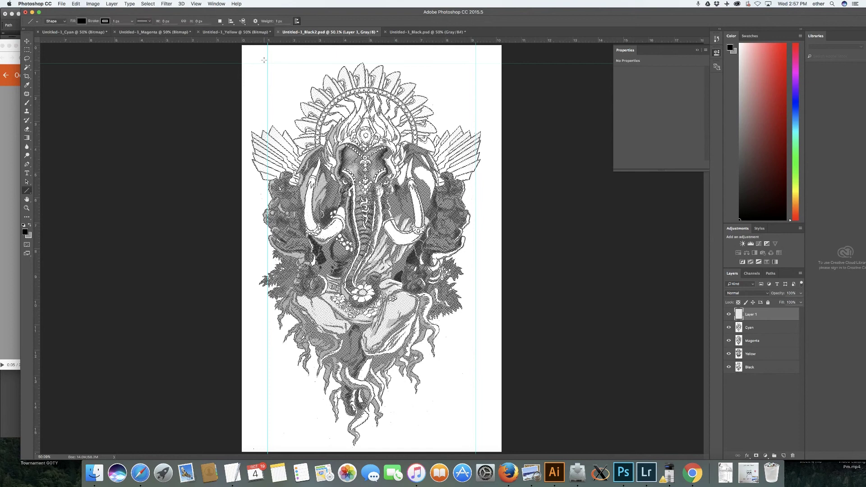
scroll(276, 62, "down", 1)
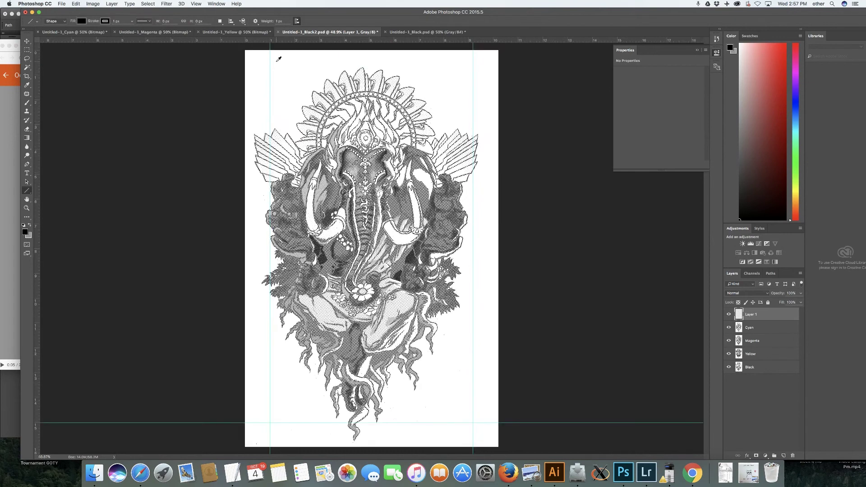
scroll(279, 59, "up", 3)
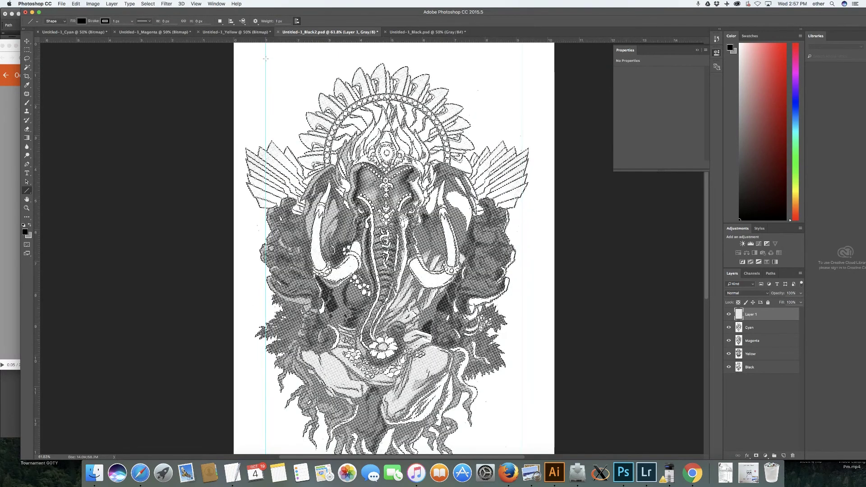
left_click(65, 23)
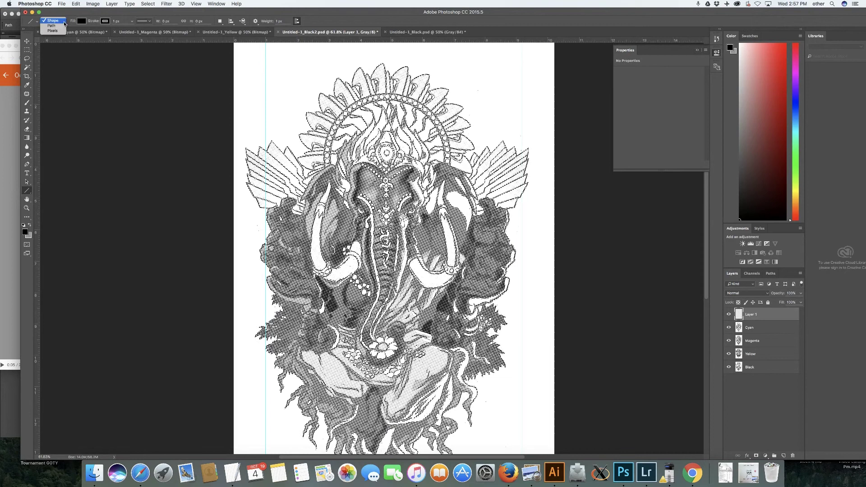
left_click(57, 33)
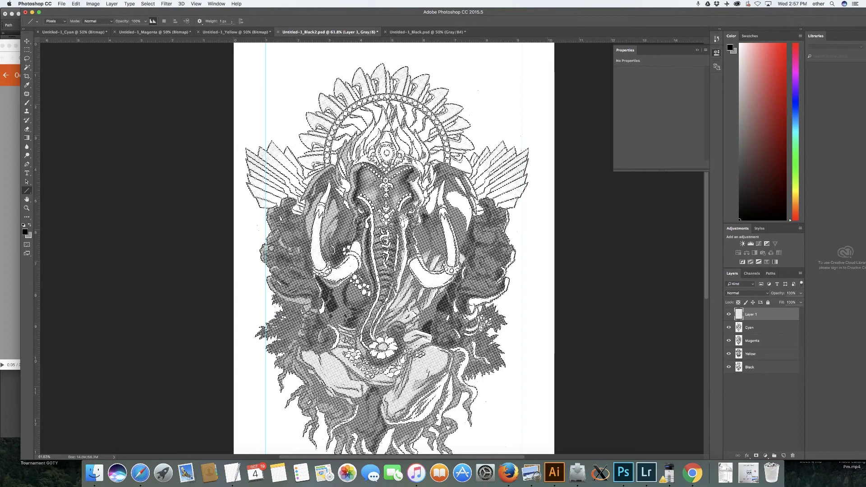
left_click_drag(232, 22, 207, 23)
type("2")
left_click_drag(265, 53, 265, 72)
left_click(219, 21)
type("5")
Draw small black registration crosses on Layer 1 at the guide intersections near the four canvas corners.
mouse_move(265, 58)
left_mouse_down()
mouse_move(266, 77)
mouse_move(274, 64)
left_mouse_up()
mouse_move(523, 58)
left_mouse_down()
mouse_move(523, 75)
mouse_move(533, 64)
left_mouse_up()
scroll(528, 213, "down", 4)
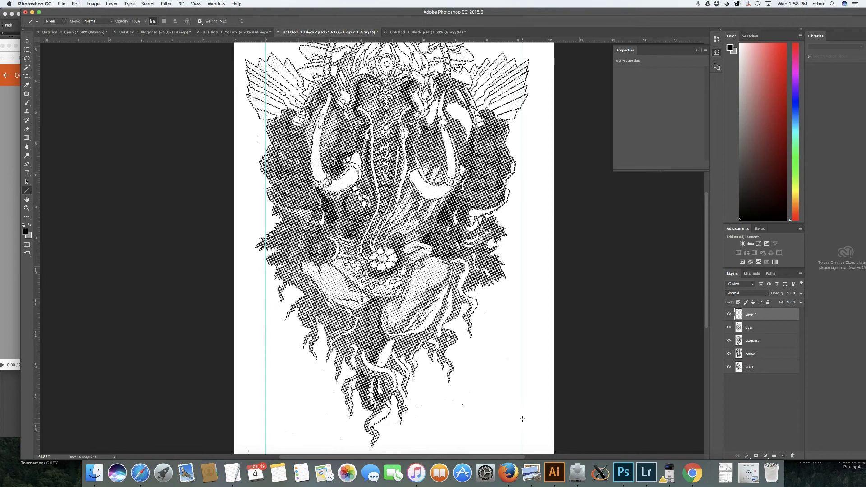
left_click_drag(522, 418, 522, 426)
left_click_drag(260, 425, 280, 424)
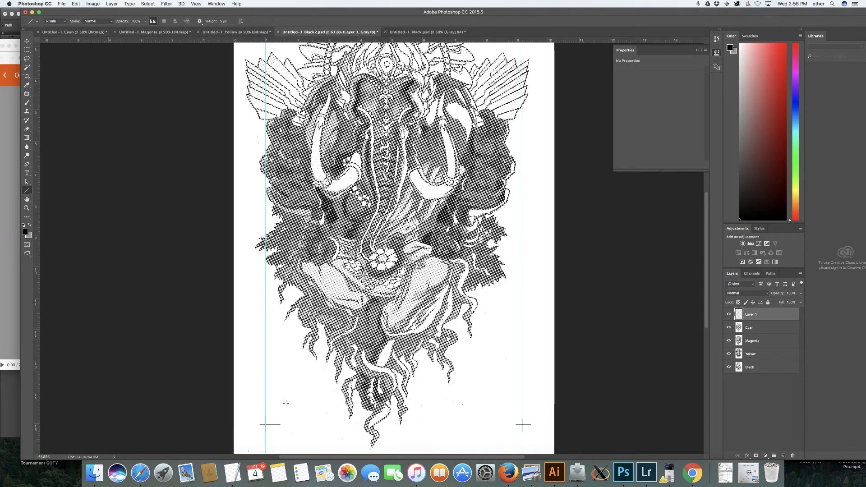
Add a "Cyan" text label beside the artwork's upper-right registration cross and merge it into the Cyan layer.
scroll(286, 403, "up", 5)
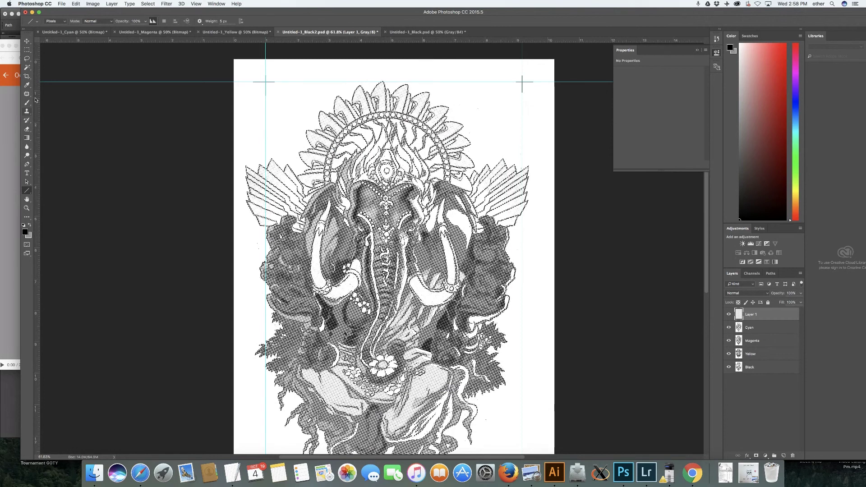
key("v")
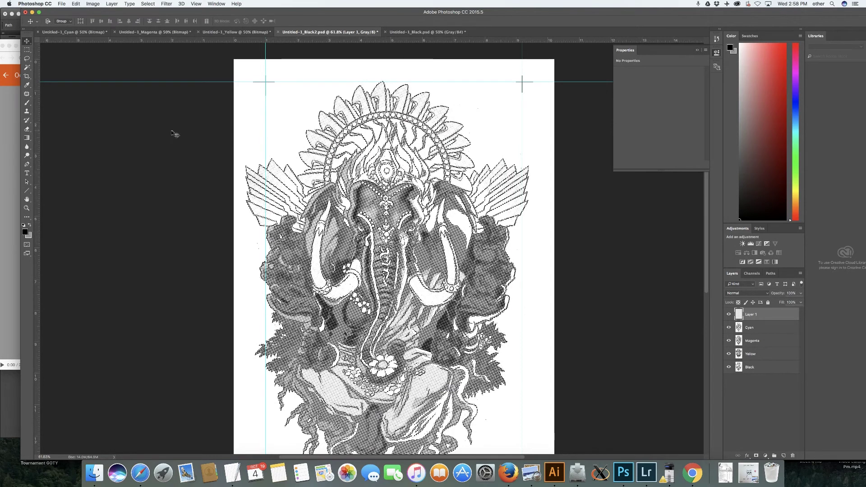
key("t")
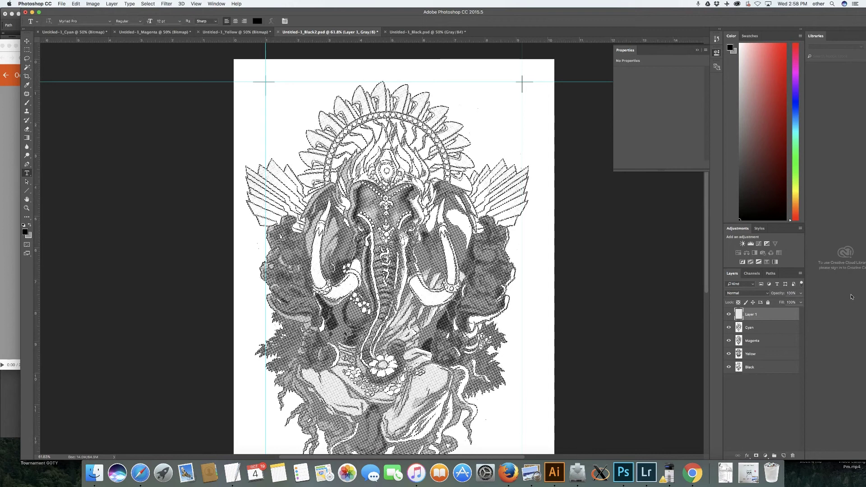
left_click(762, 328)
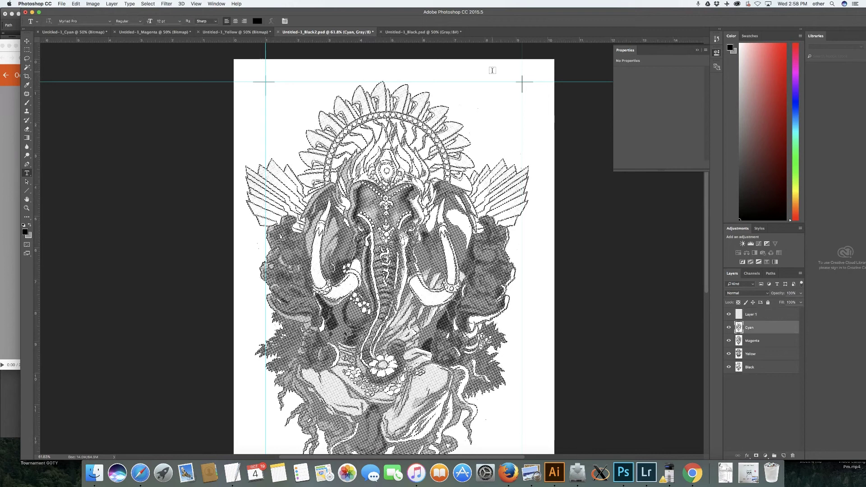
left_click_drag(480, 96, 481, 99)
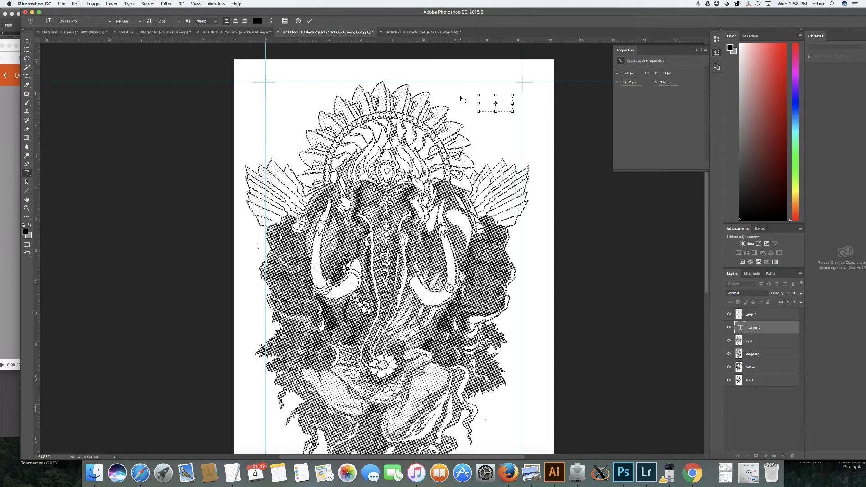
type("Cyan")
left_click(26, 41)
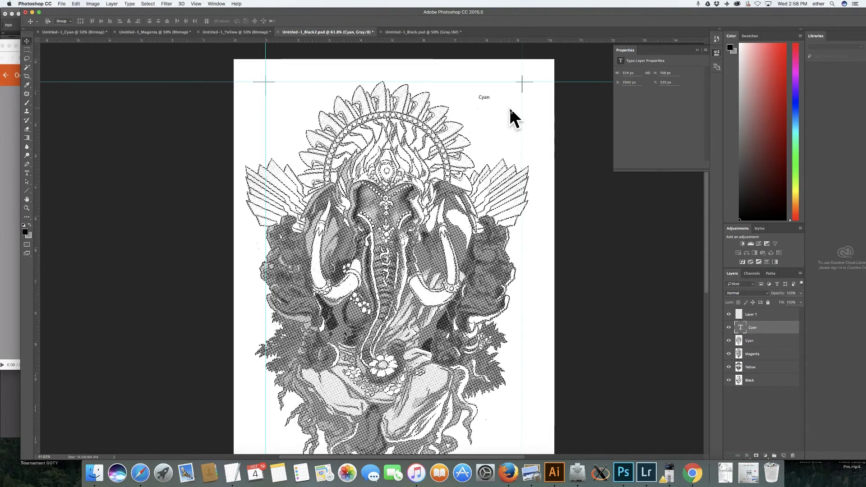
left_click_drag(508, 92, 515, 81)
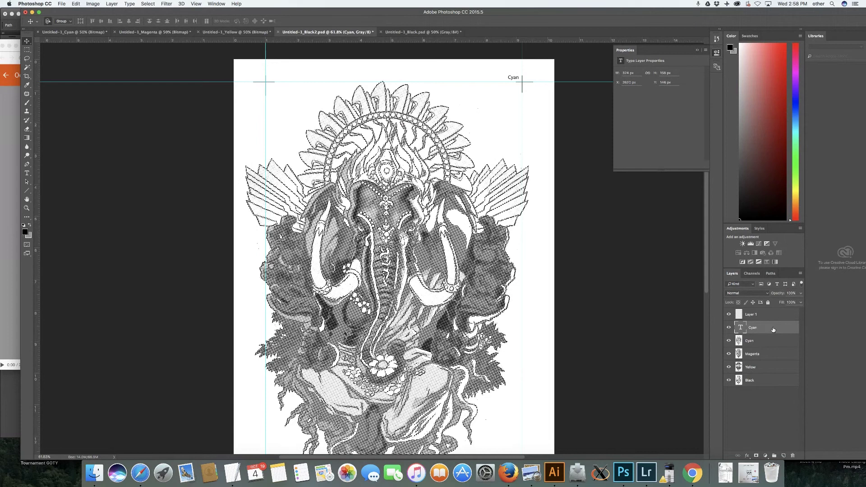
key("super+j")
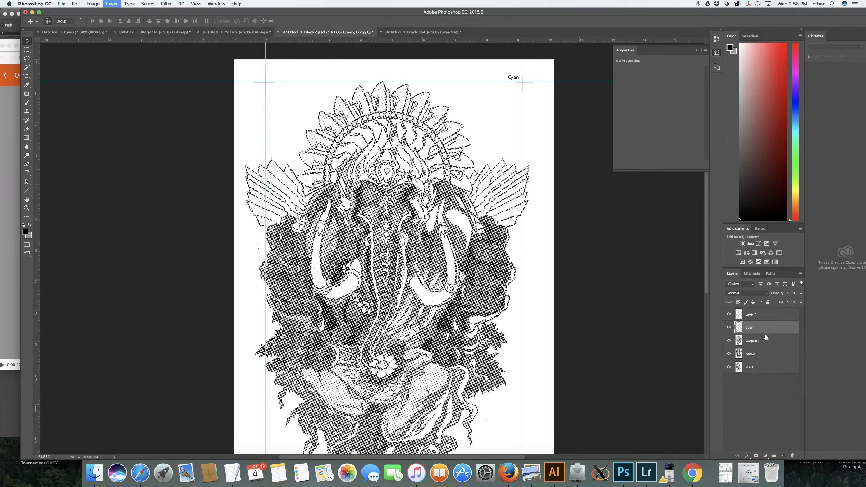
Hide the Cyan layer, add a "Magenta" text label beside the upper-right registration cross, and merge it into the Magenta layer.
left_click(767, 339)
left_click(729, 328)
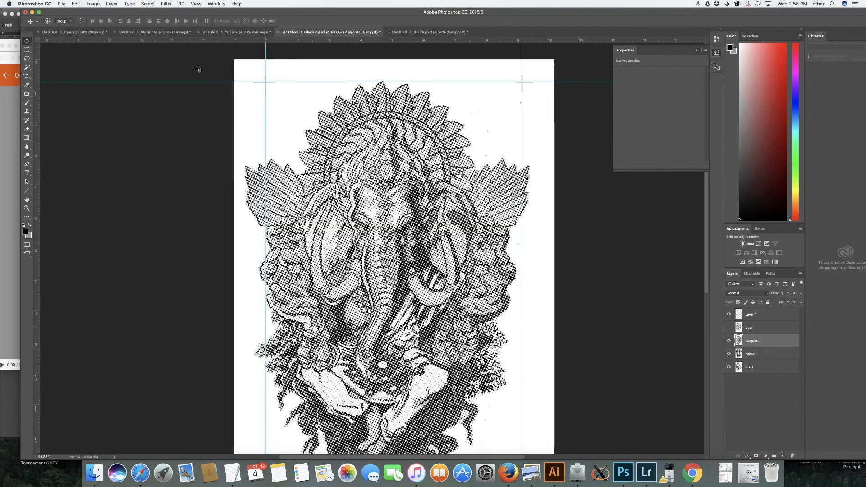
key("t")
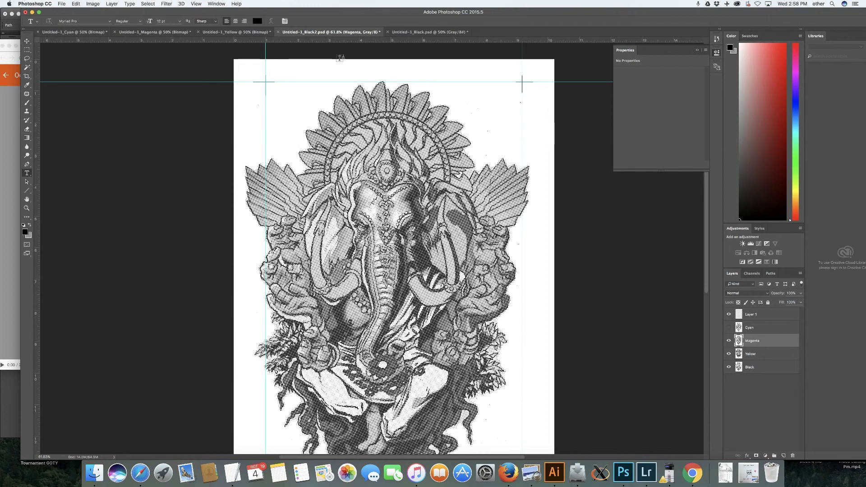
left_click_drag(480, 75, 510, 82)
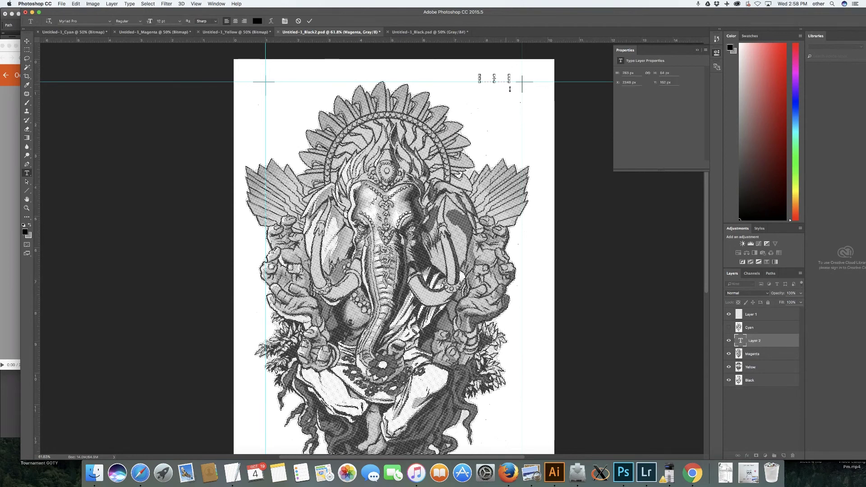
type("Magenta")
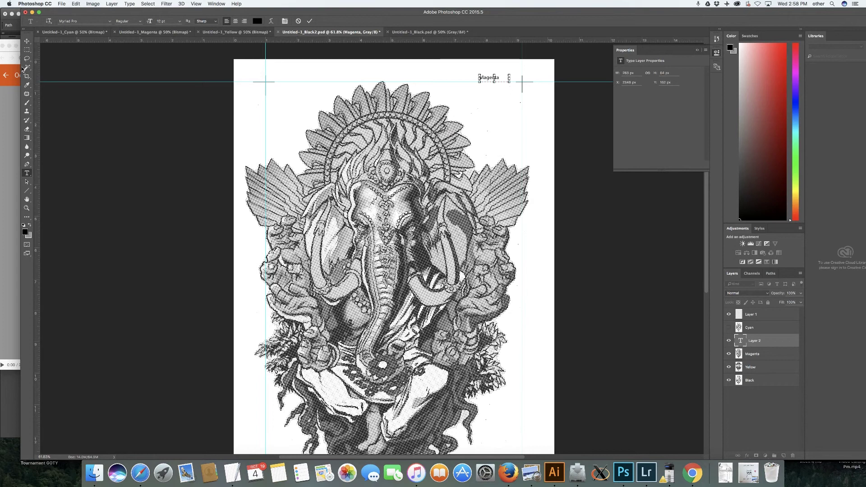
left_click(27, 42)
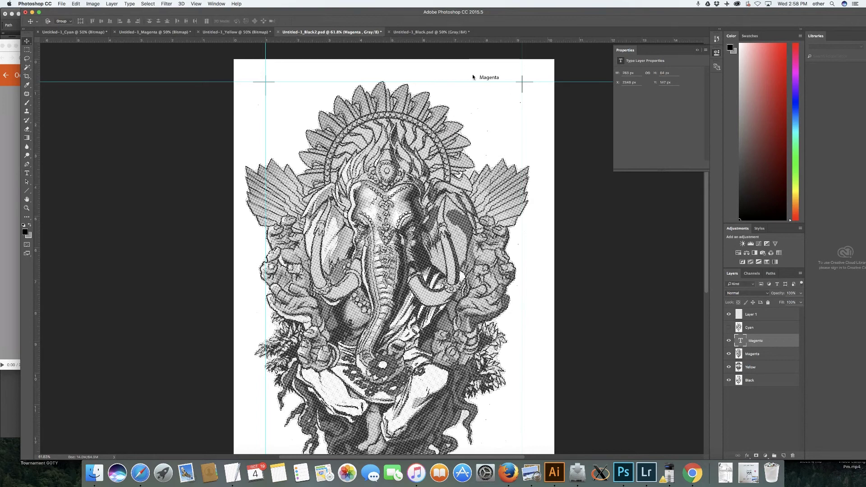
left_click_drag(473, 77, 492, 77)
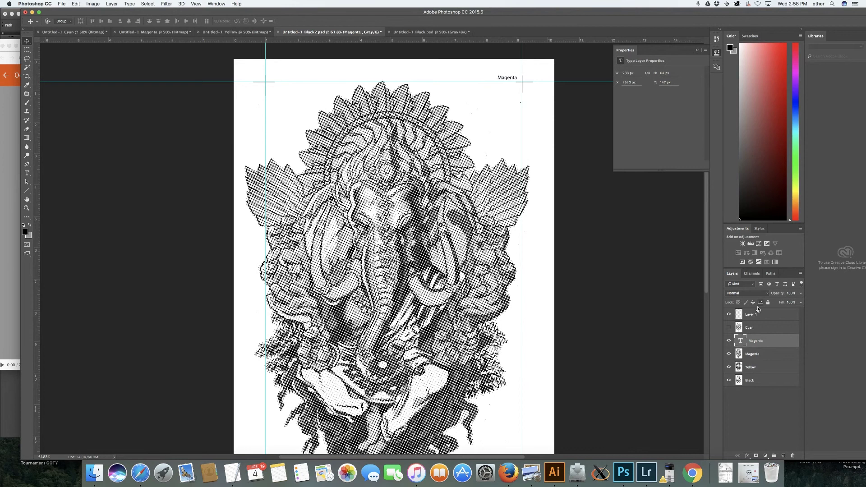
key("super+e")
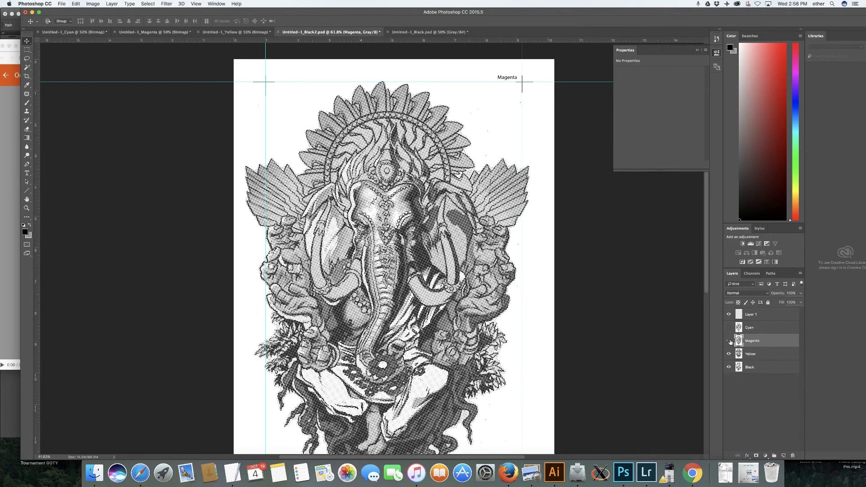
Hide the Magenta layer and add a "Yellow" text label beside the upper-right registration cross.
left_click(730, 342)
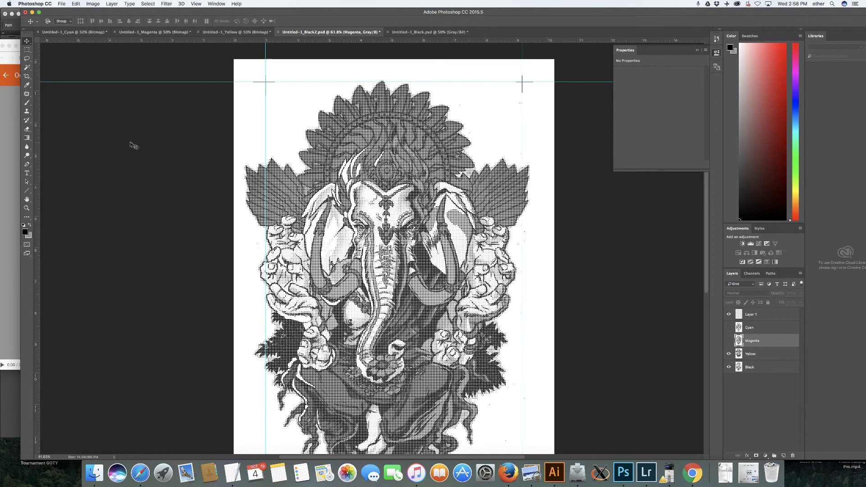
left_click(27, 174)
left_click_drag(479, 71, 512, 82)
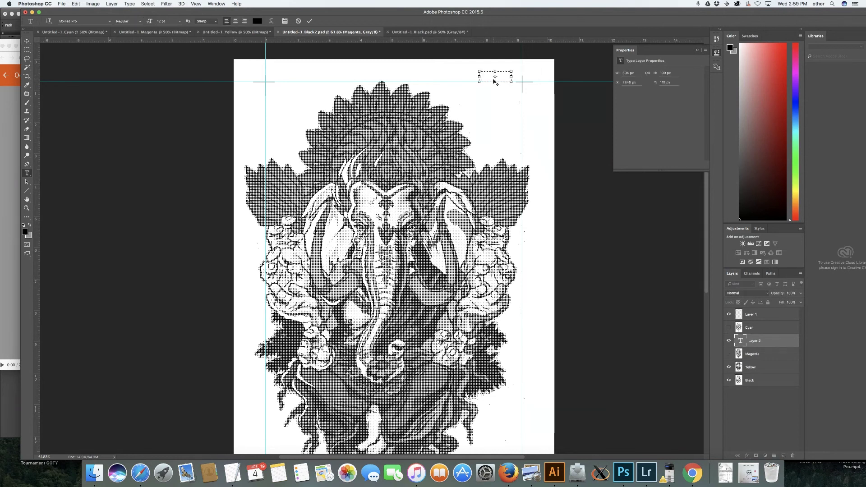
type("Yellow")
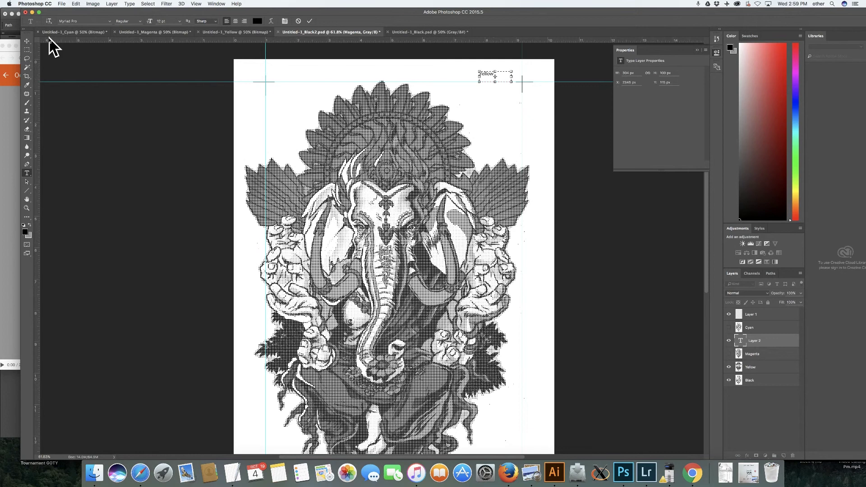
left_click(27, 41)
left_click_drag(485, 74, 507, 77)
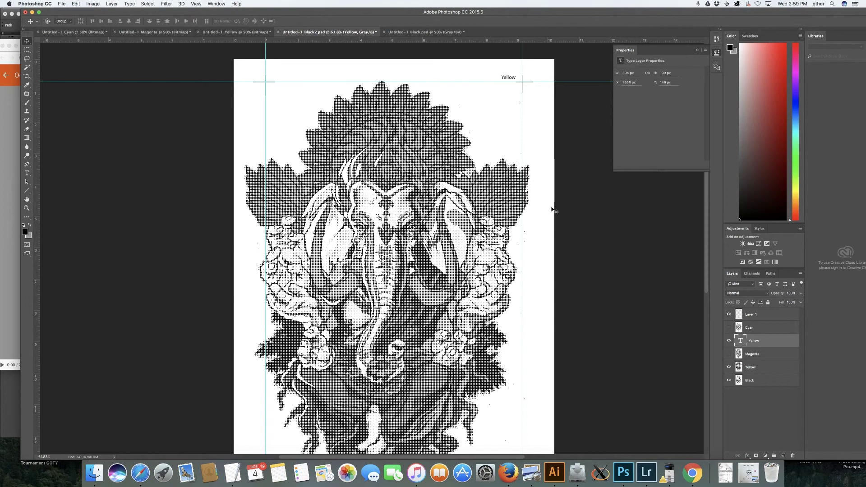
Shift the Yellow label closer to the cross, move its text layer directly above the Yellow layer, and show the Magenta layer.
left_click_drag(501, 74, 507, 78)
left_click_drag(760, 349, 762, 357)
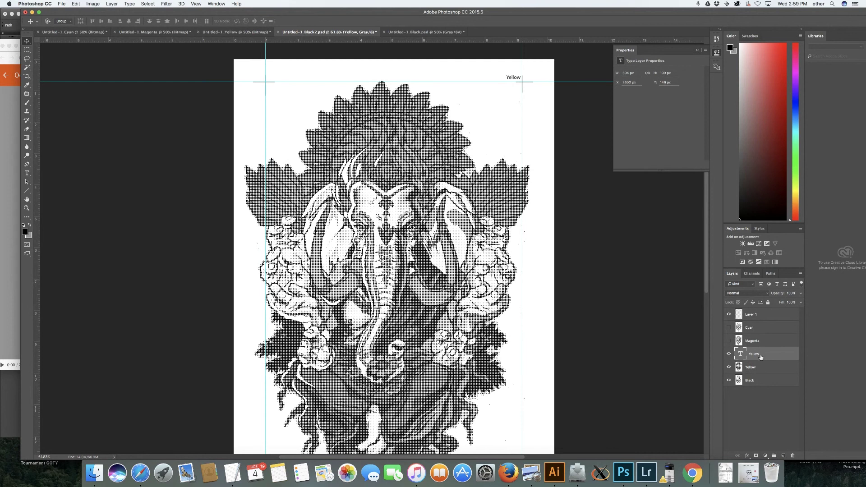
left_click(730, 342)
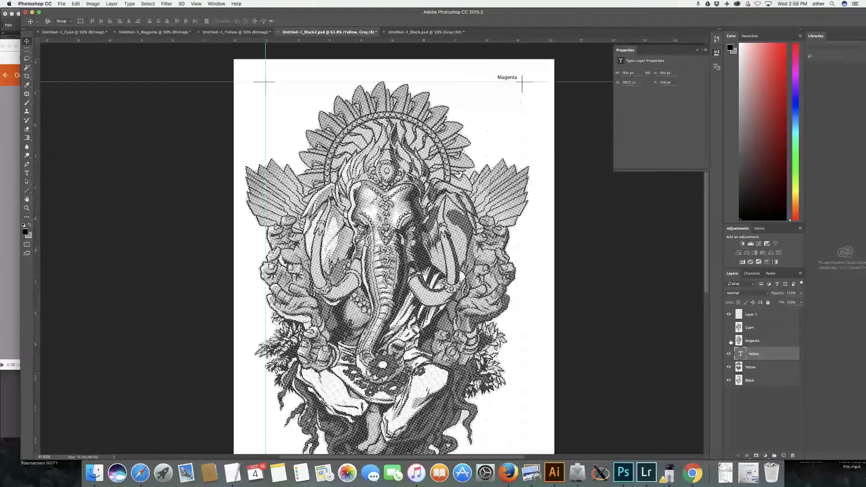
Merge the "Yellow" text label into the Yellow layer, with both the Magenta and Yellow layers hidden.
left_click(729, 341)
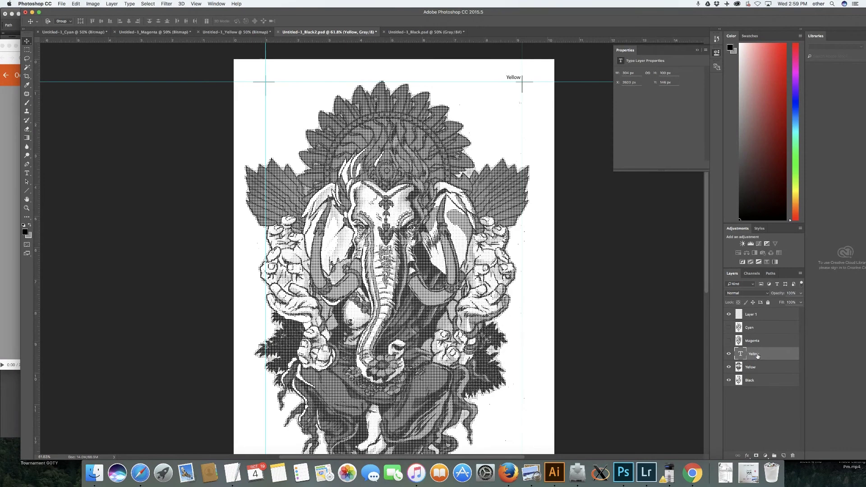
key("super+e")
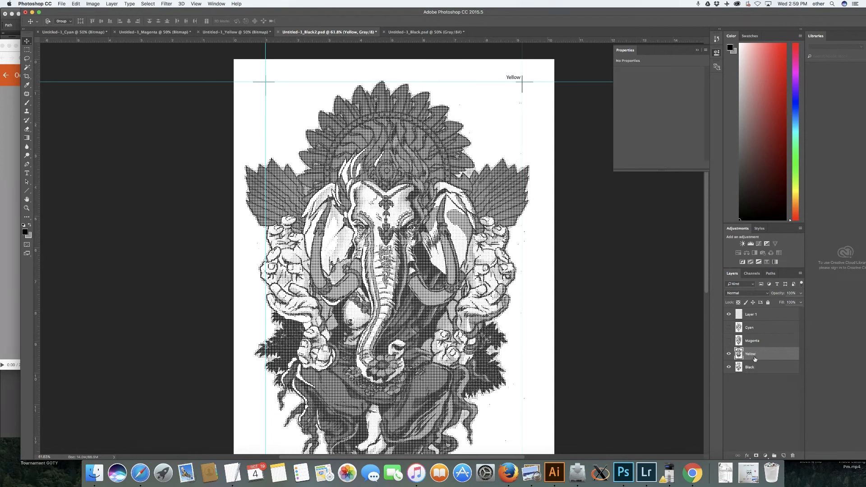
left_click(729, 355)
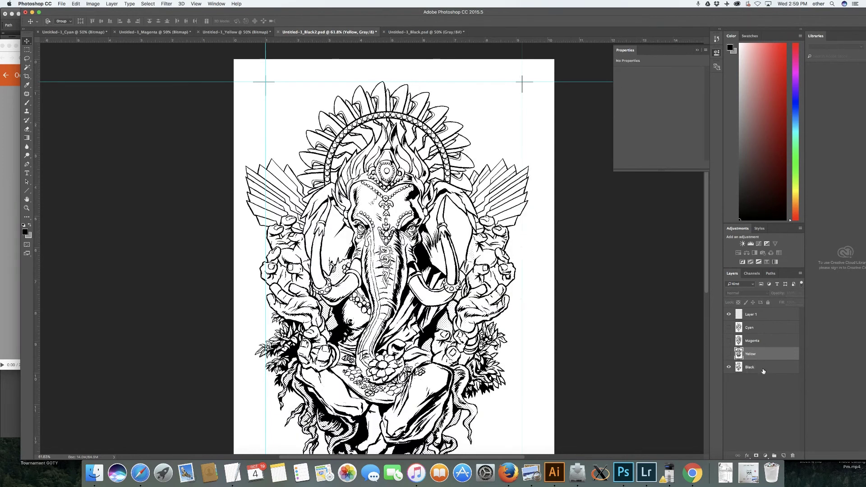
Add a "Black" text label beside the artwork's upper-right registration cross and merge it into the Black layer.
left_click(764, 371)
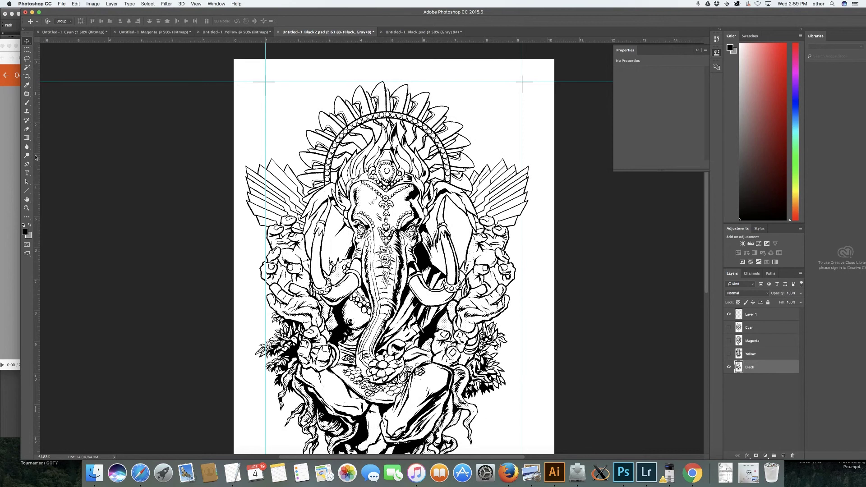
key("t")
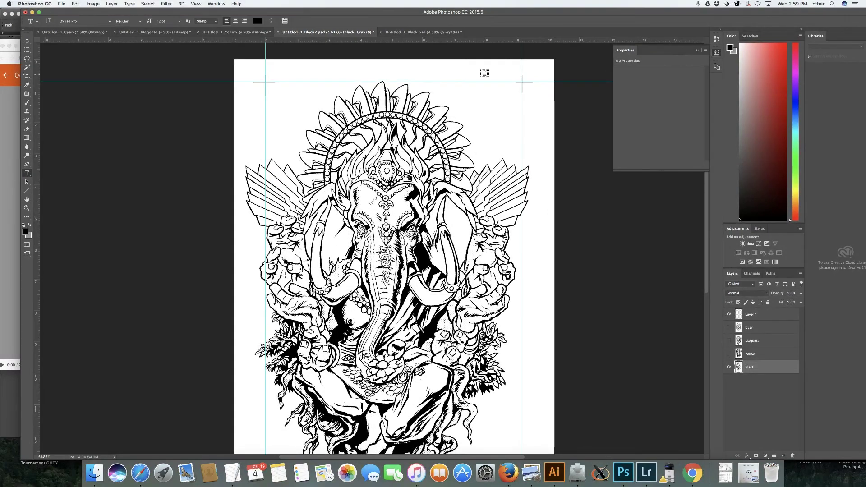
left_click_drag(487, 72, 510, 81)
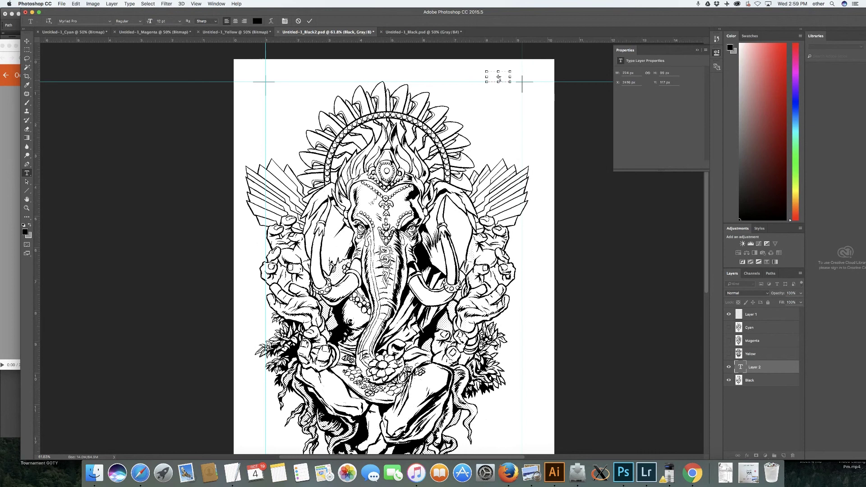
type("Black")
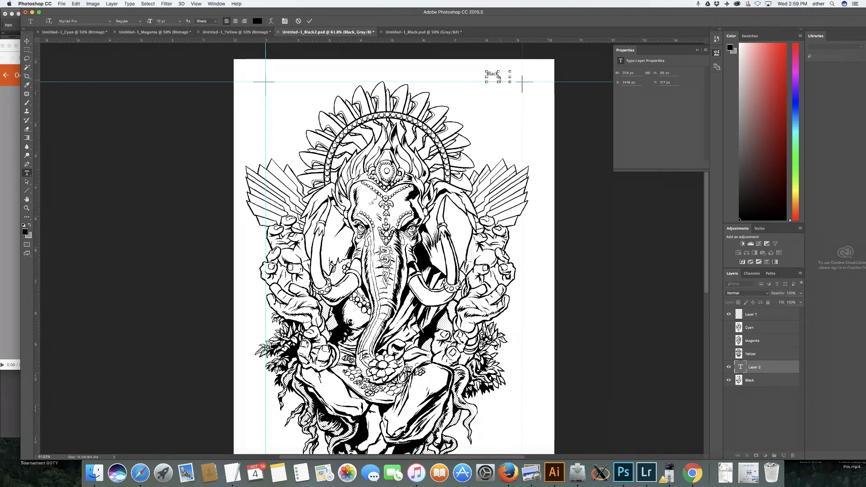
left_click(27, 41)
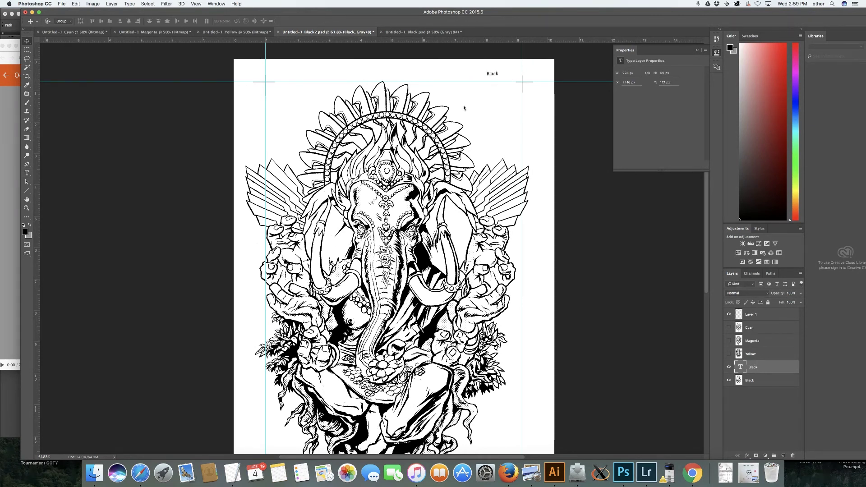
left_click_drag(495, 76, 514, 79)
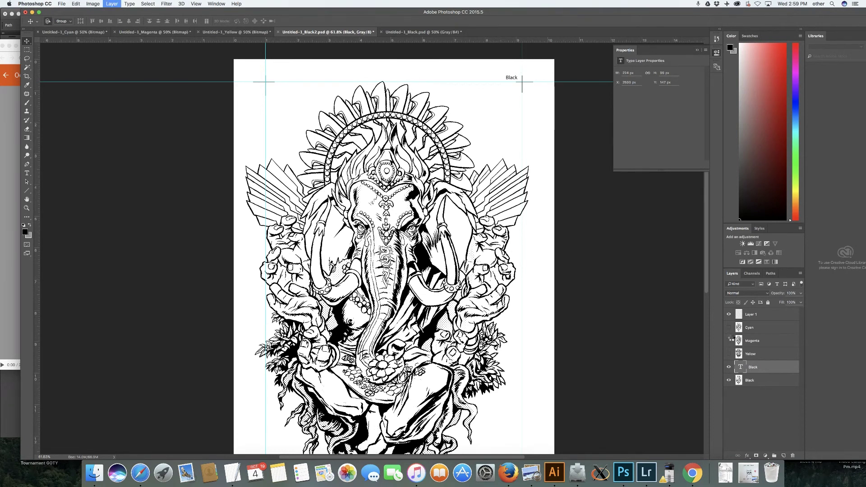
key("super+e")
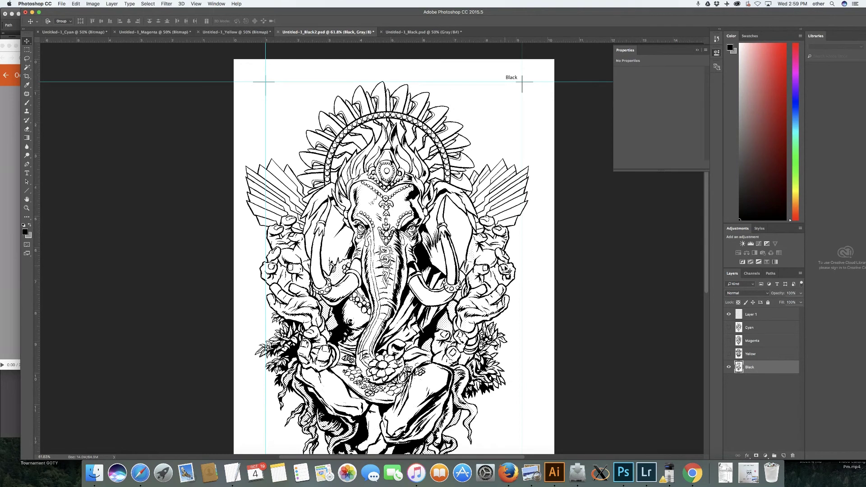
left_click(693, 473)
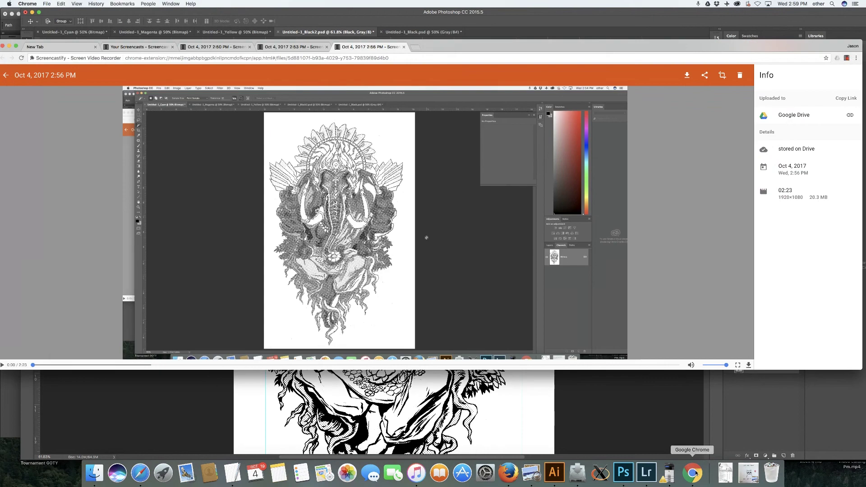
left_click(847, 57)
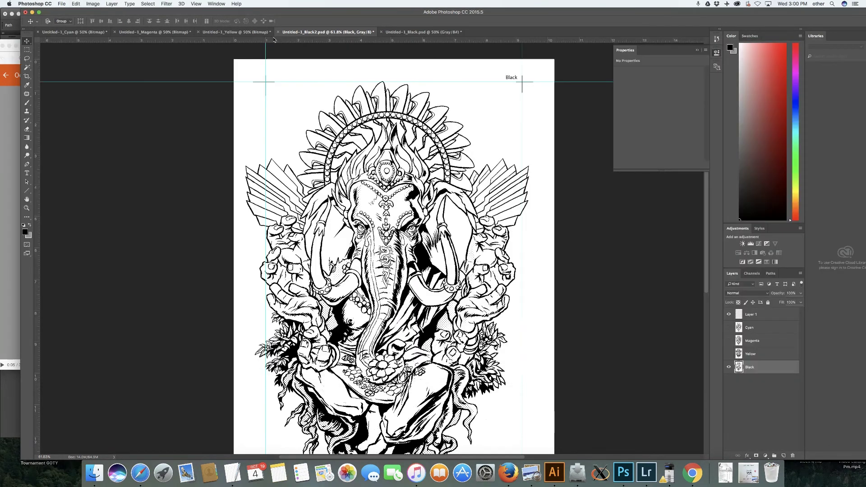
Save the layered document to the Desktop as Gensh.psd in Photoshop format with Maximize Compatibility on.
left_click(62, 5)
left_click(85, 74)
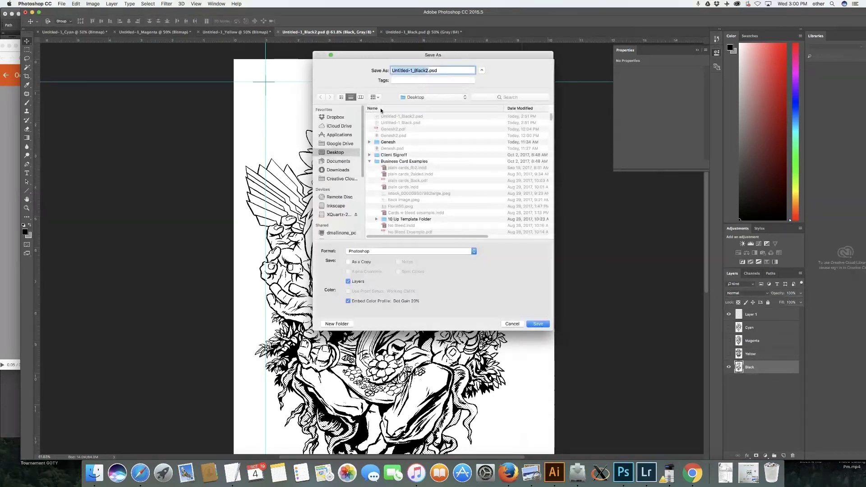
type("Gensh")
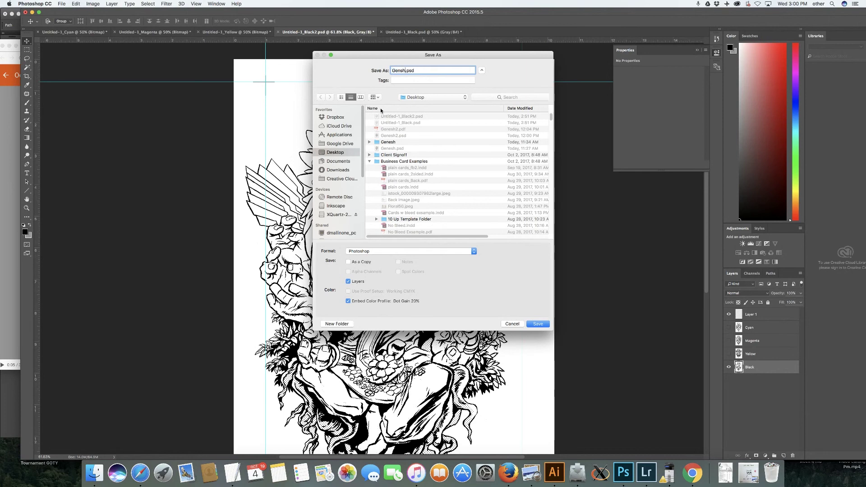
left_click(543, 327)
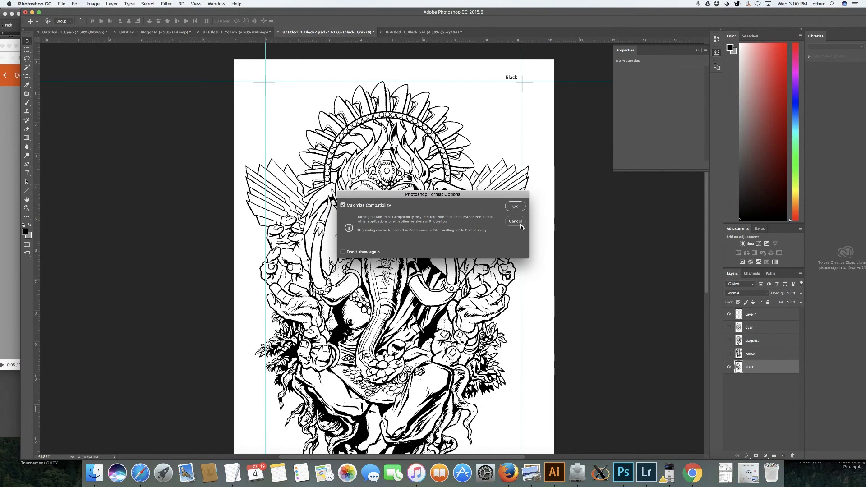
left_click(514, 210)
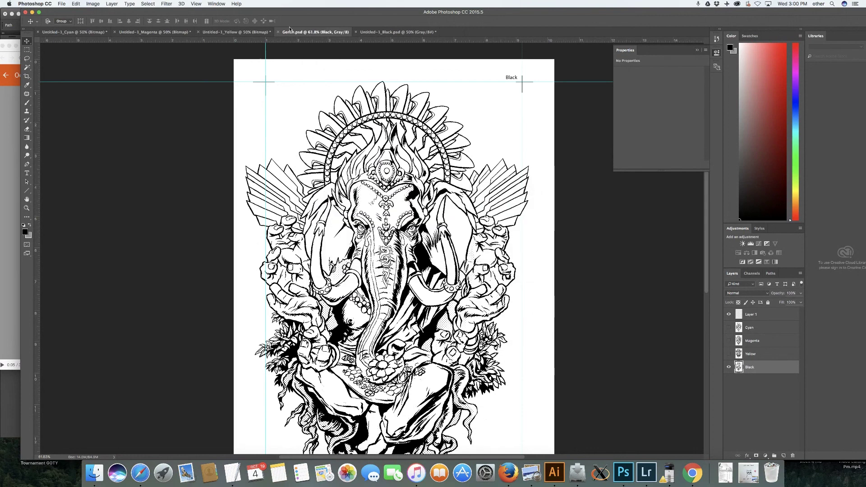
Configure the print settings to feed all pages from Bypass Tray(Transparency) and save them.
left_click(62, 4)
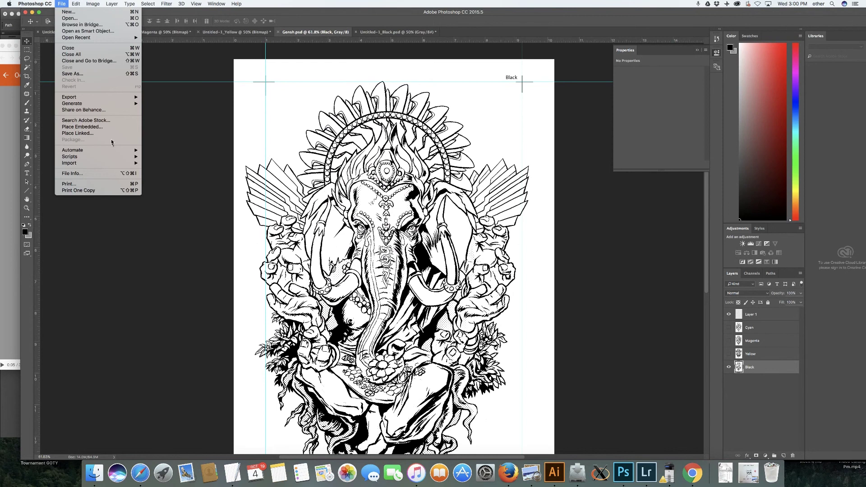
left_click(70, 184)
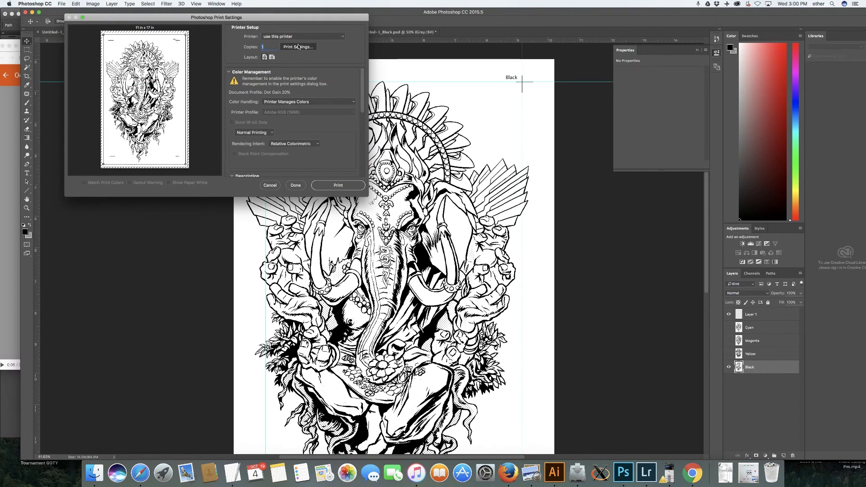
left_click(299, 47)
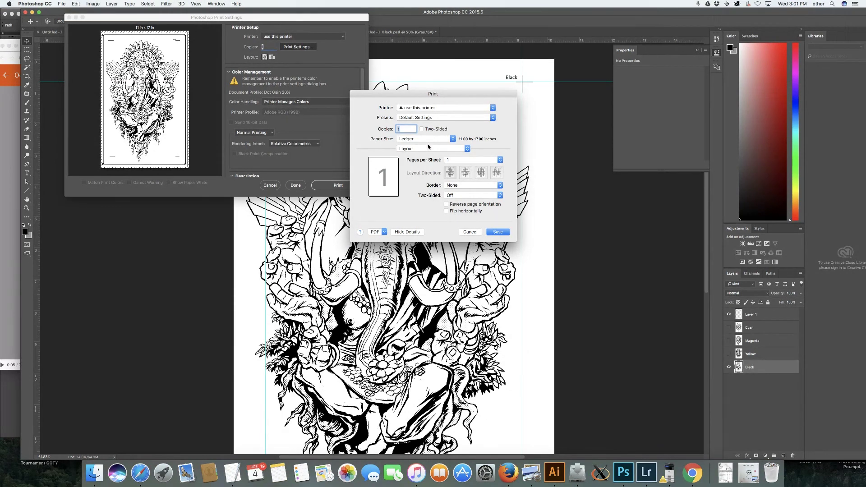
left_click(429, 147)
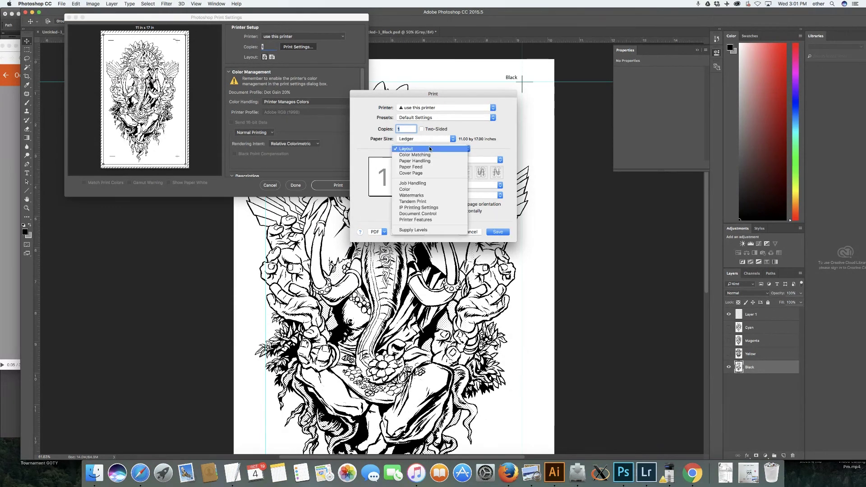
left_click(430, 167)
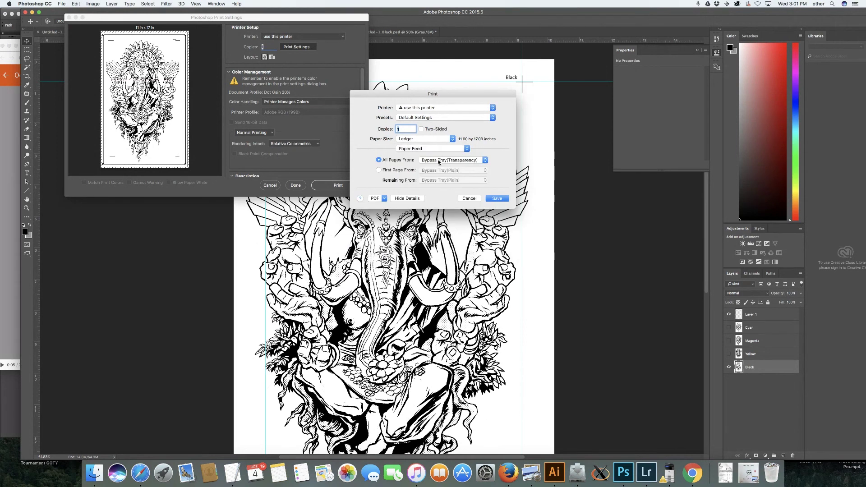
left_click(495, 199)
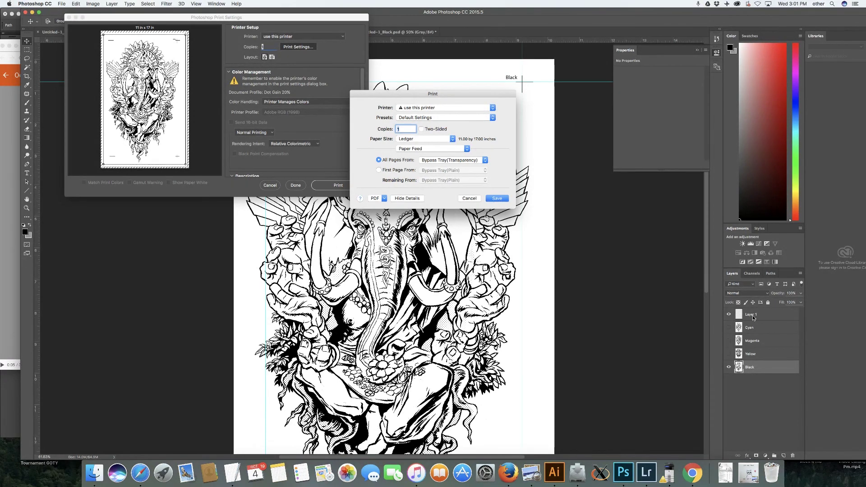
left_click(494, 199)
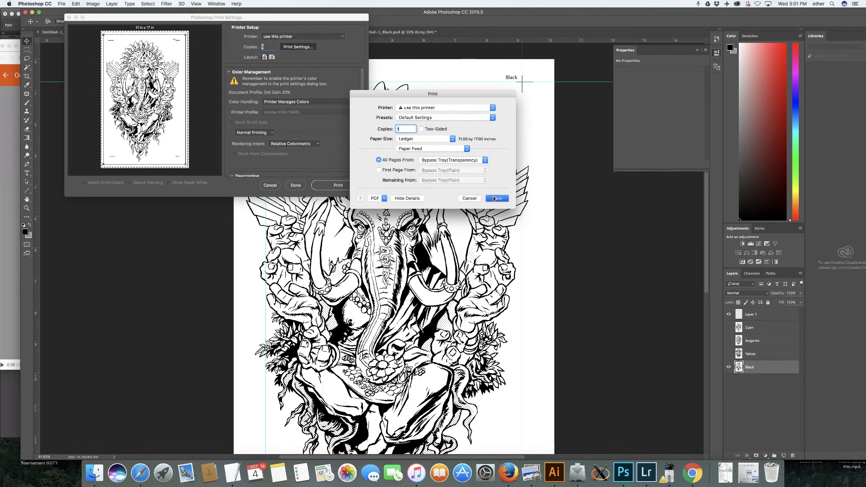
left_click(482, 166)
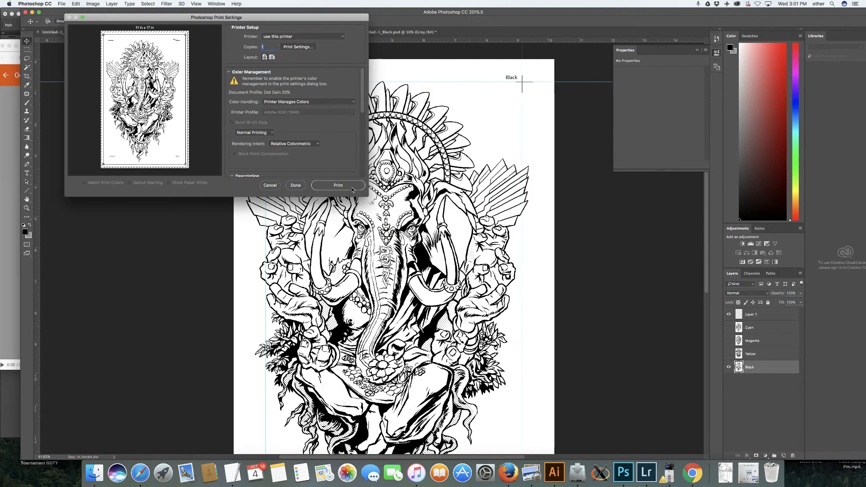
Print one copy of the Black separation with its registration marks on Ledger size.
left_click(351, 189)
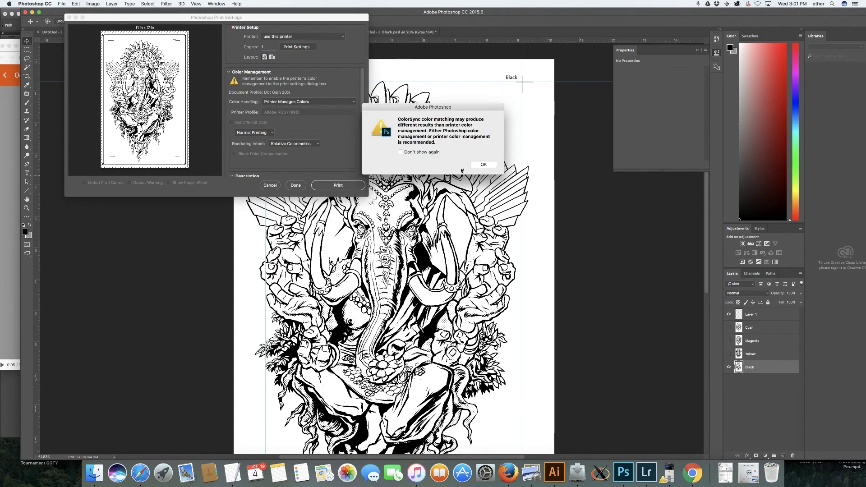
left_click(478, 165)
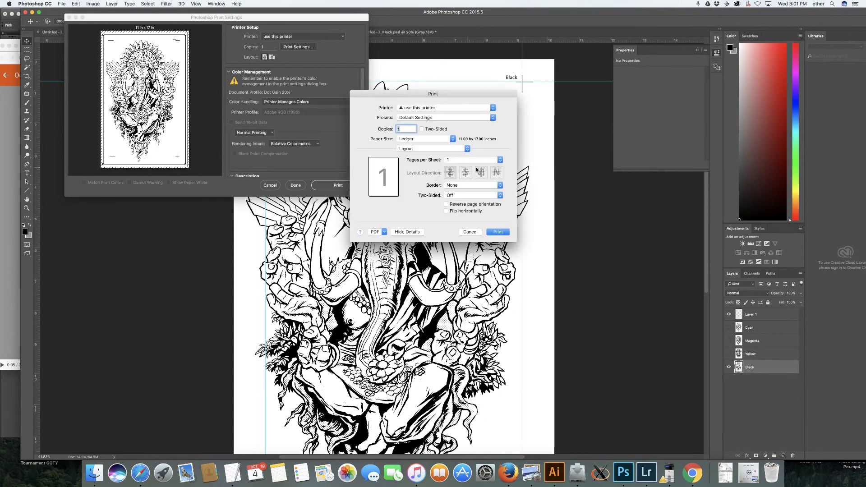
left_click(492, 232)
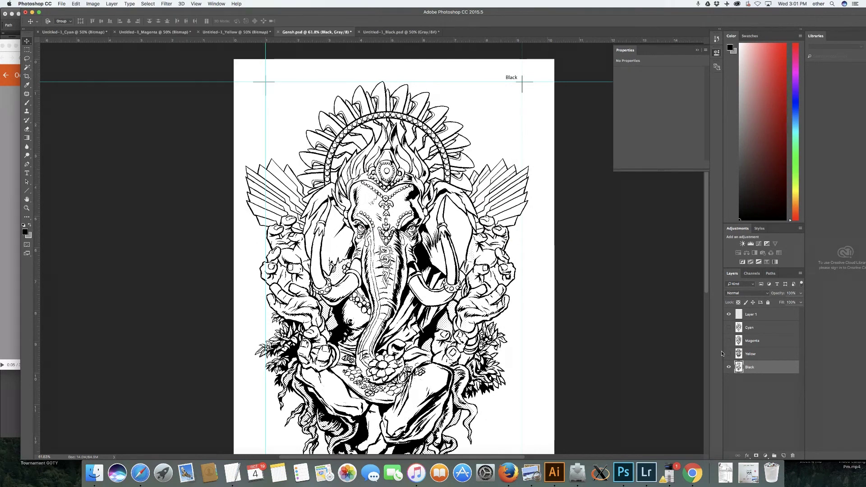
Show the Yellow layer in place of the Black layer and print one copy of the Yellow separation.
left_click(728, 355)
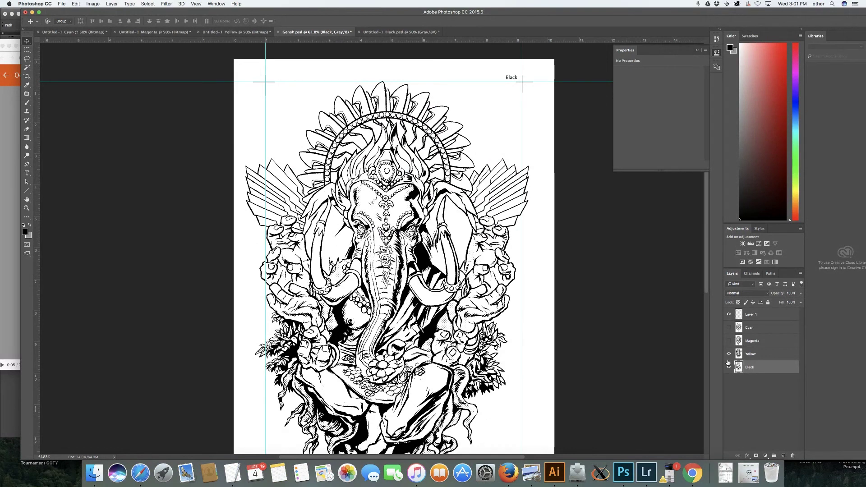
left_click(728, 366)
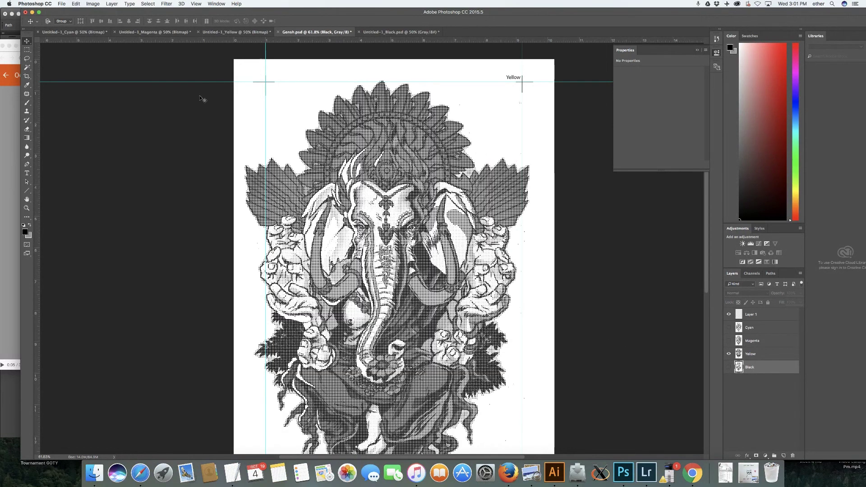
left_click(62, 3)
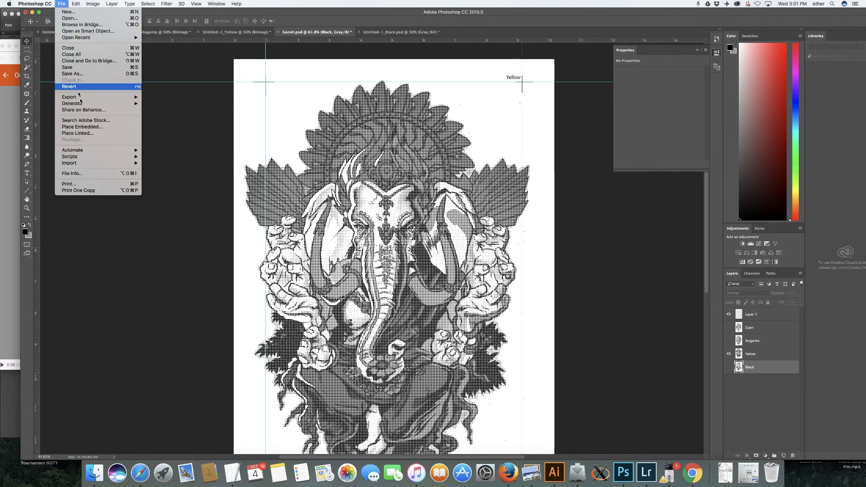
left_click(103, 184)
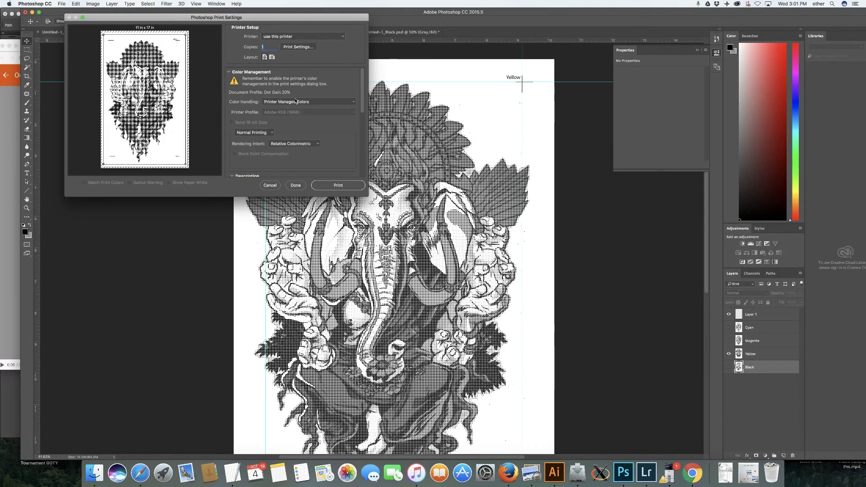
left_click(329, 185)
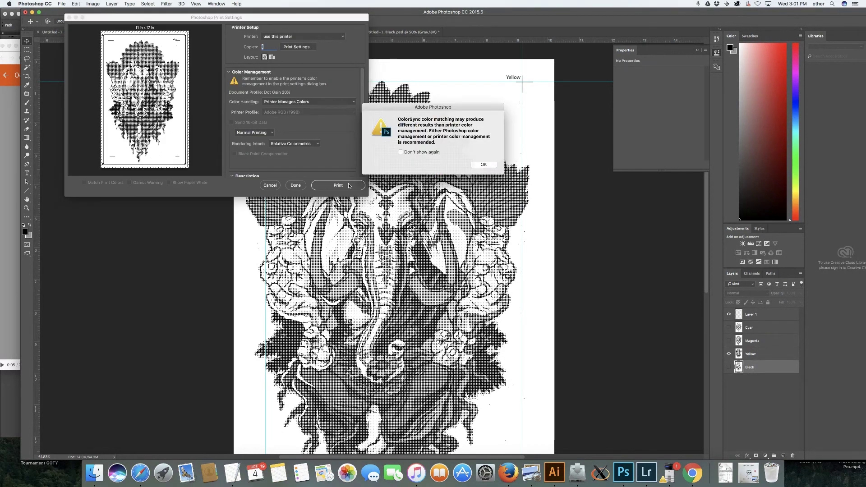
left_click(484, 165)
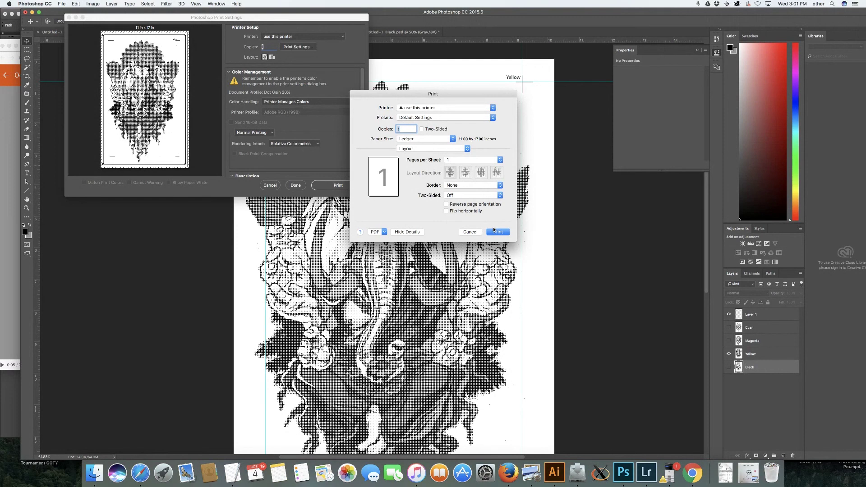
left_click(496, 231)
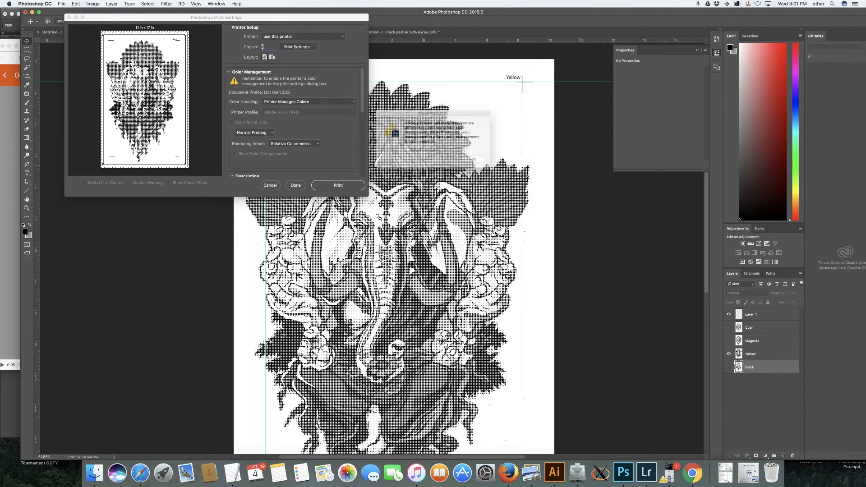
left_click(487, 166)
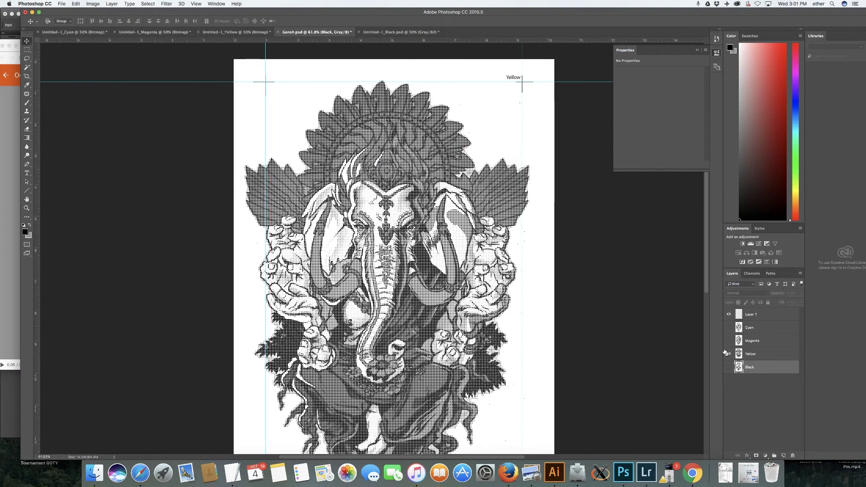
Show the Magenta layer in place of the Yellow layer and print one copy of the Magenta separation.
left_click(729, 354)
left_click(729, 343)
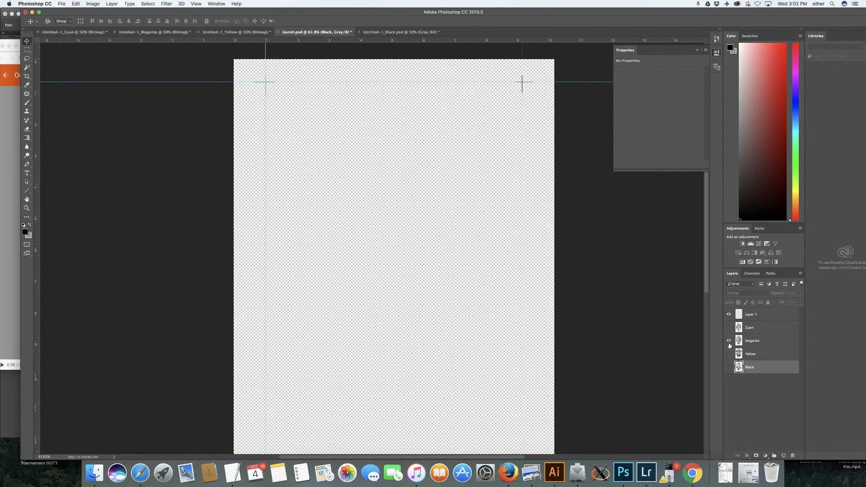
left_click(63, 3)
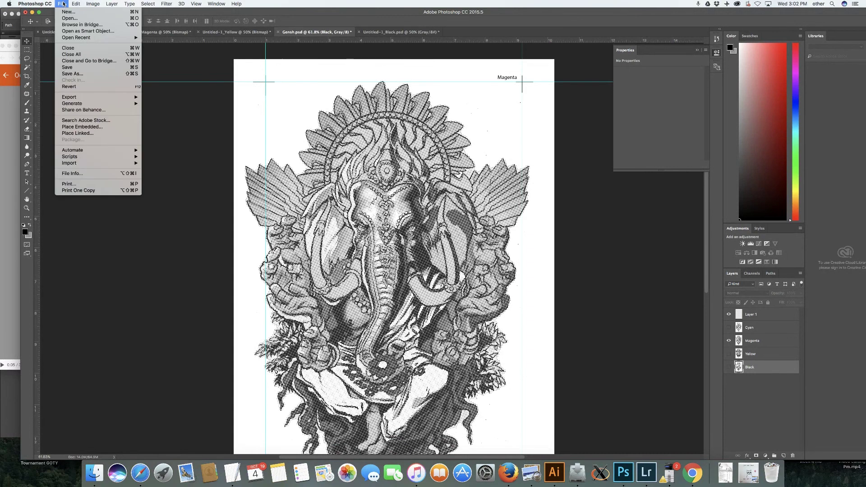
left_click(103, 185)
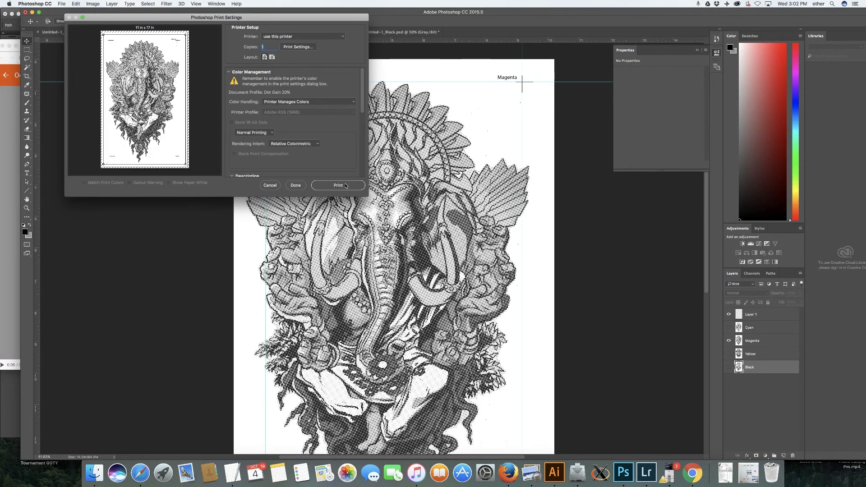
left_click(346, 186)
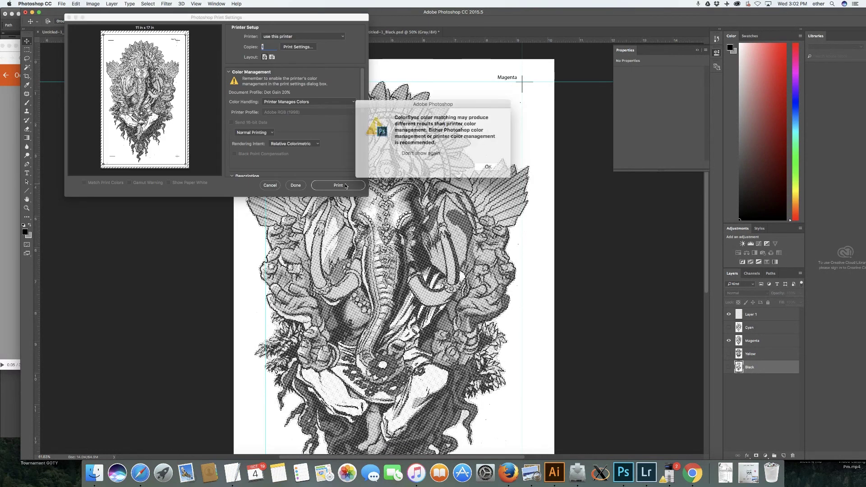
left_click(484, 164)
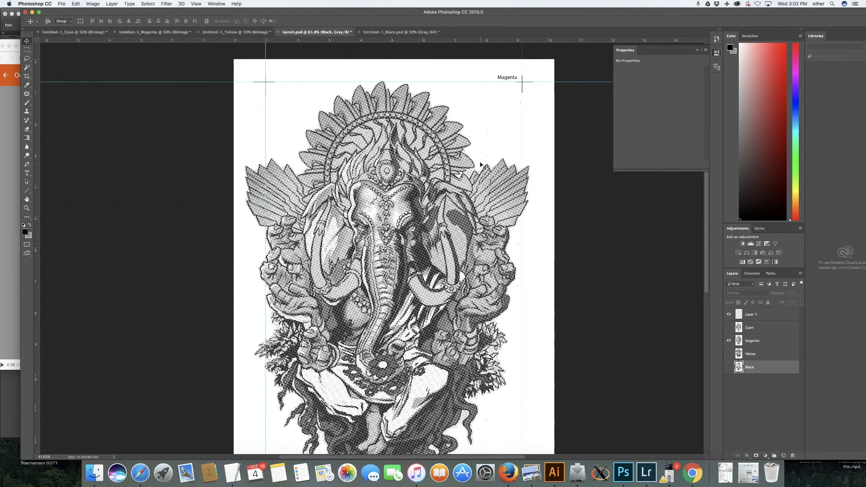
Show the Cyan layer in place of the Magenta layer and print one copy of the Cyan separation on Ledger size.
left_click(728, 341)
left_click(729, 327)
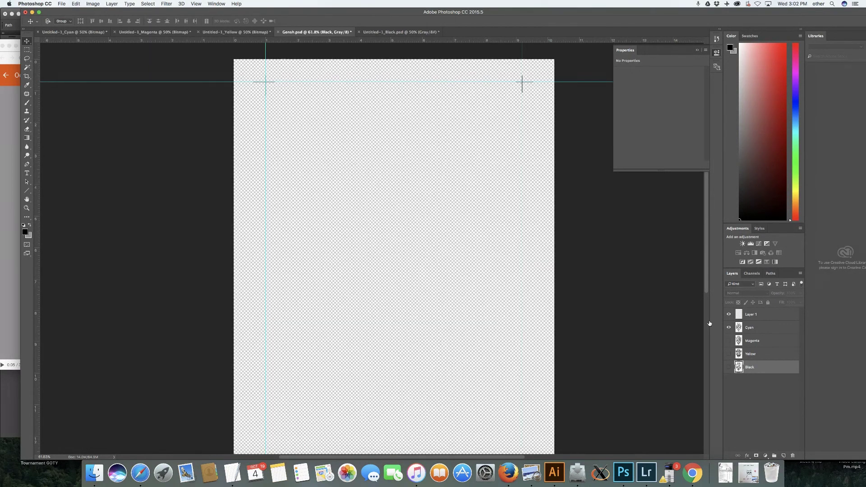
left_click(61, 3)
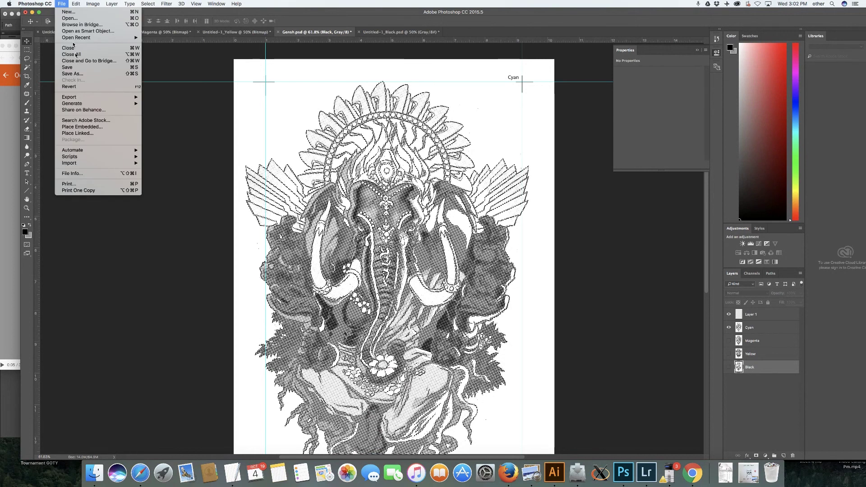
left_click(99, 184)
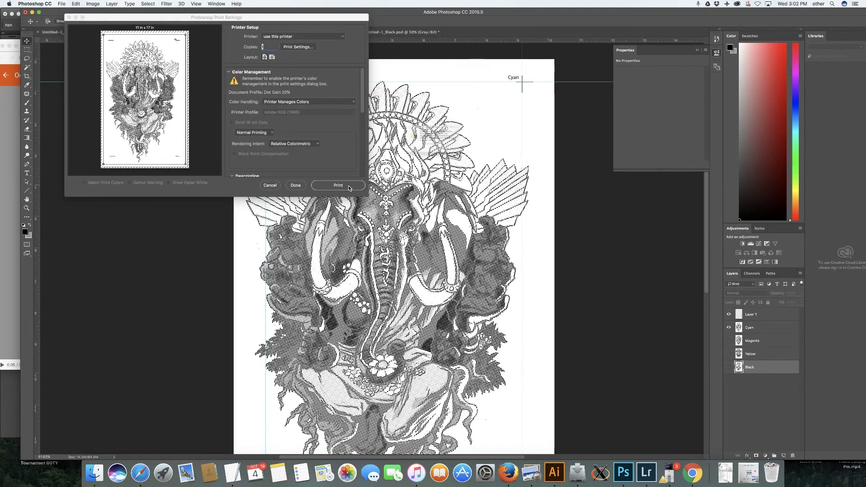
left_click(349, 187)
left_click(483, 164)
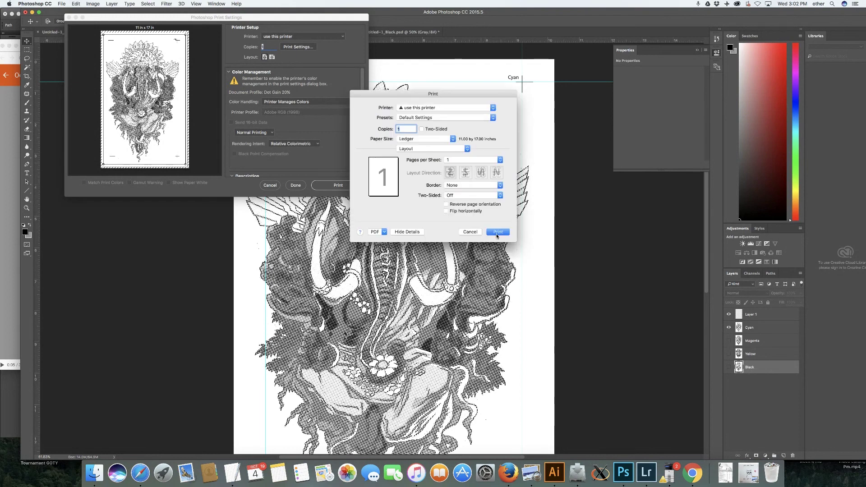
left_click(497, 233)
left_click(484, 165)
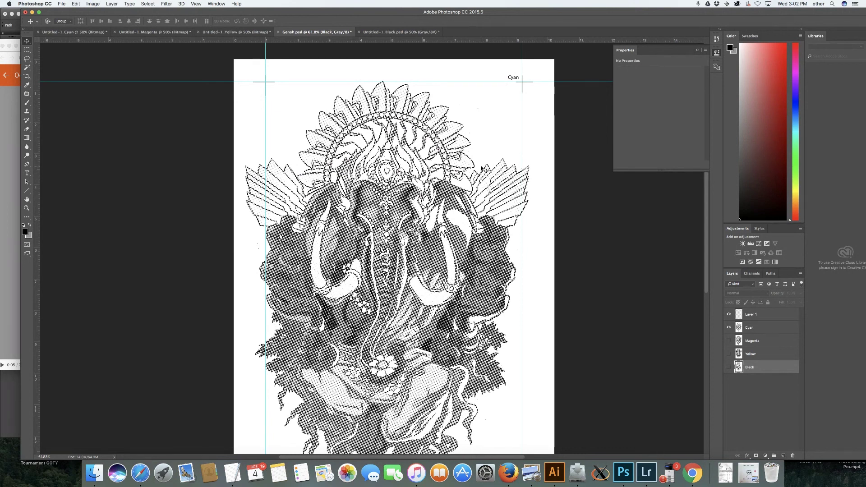
left_click(693, 473)
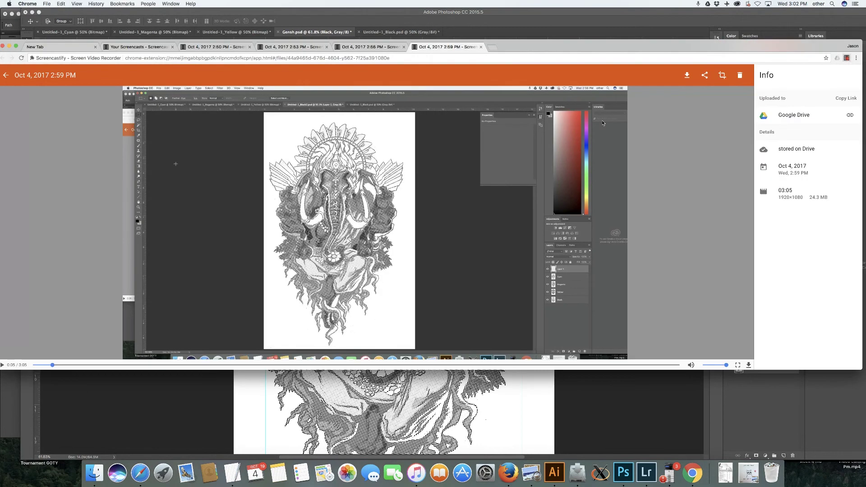